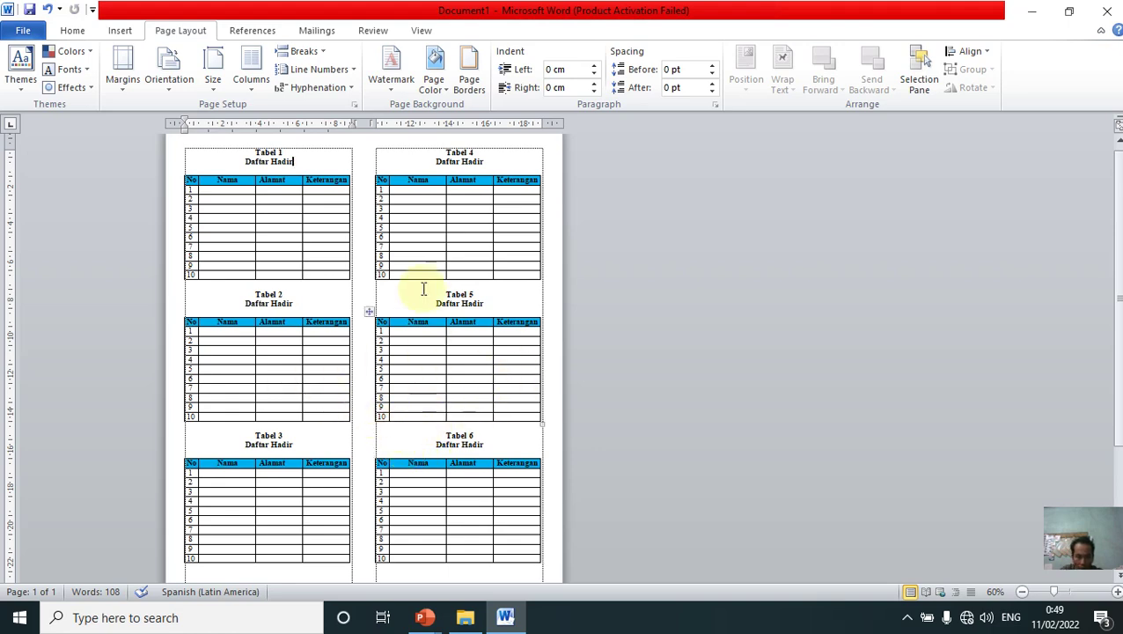
# Step: Scroll through Document1's finished attendance tables, then create a new blank Document2
pyautogui.keyDown('ctrl'); pyautogui.scroll(1, 472, 466); pyautogui.keyUp('ctrl')
pyautogui.keyDown('ctrl'); pyautogui.scroll(5, 472, 466); pyautogui.keyUp('ctrl')
pyautogui.keyDown('ctrl'); pyautogui.scroll(2, 472, 467); pyautogui.keyUp('ctrl')
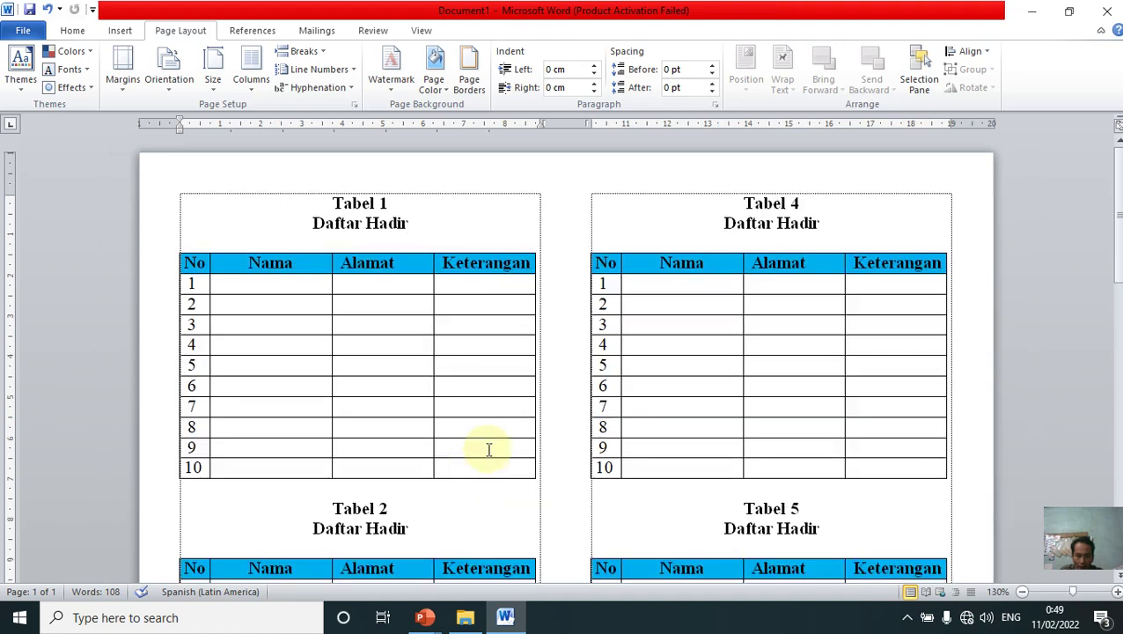
pyautogui.keyDown('ctrl'); pyautogui.scroll(-1, 484, 449); pyautogui.keyUp('ctrl')
pyautogui.scroll(1, 494, 455)
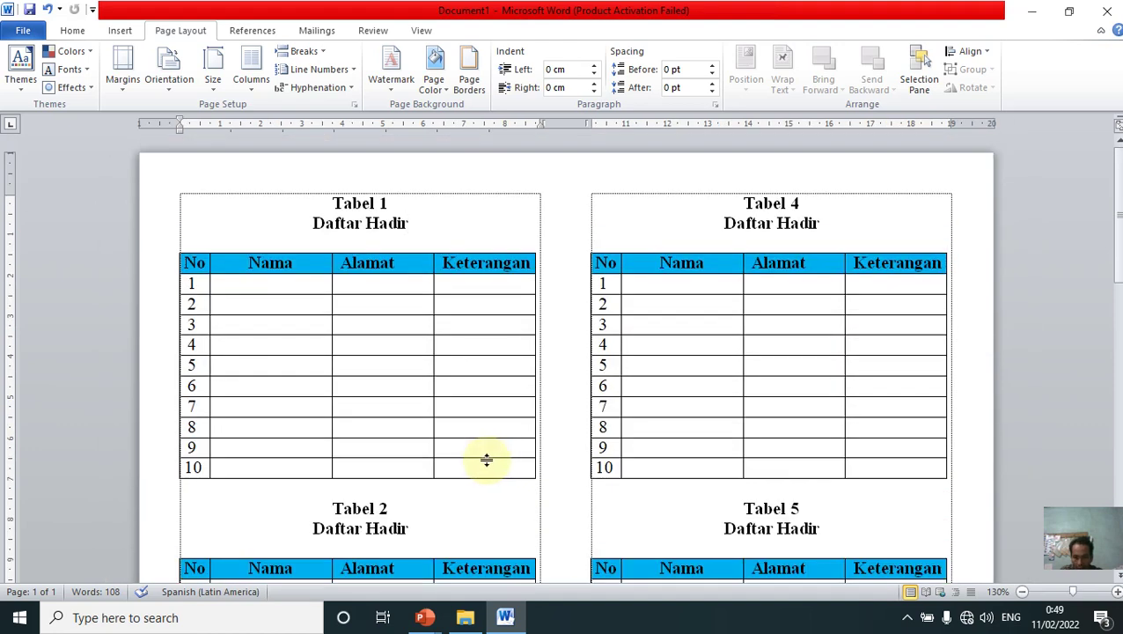
pyautogui.scroll(-1, 531, 442)
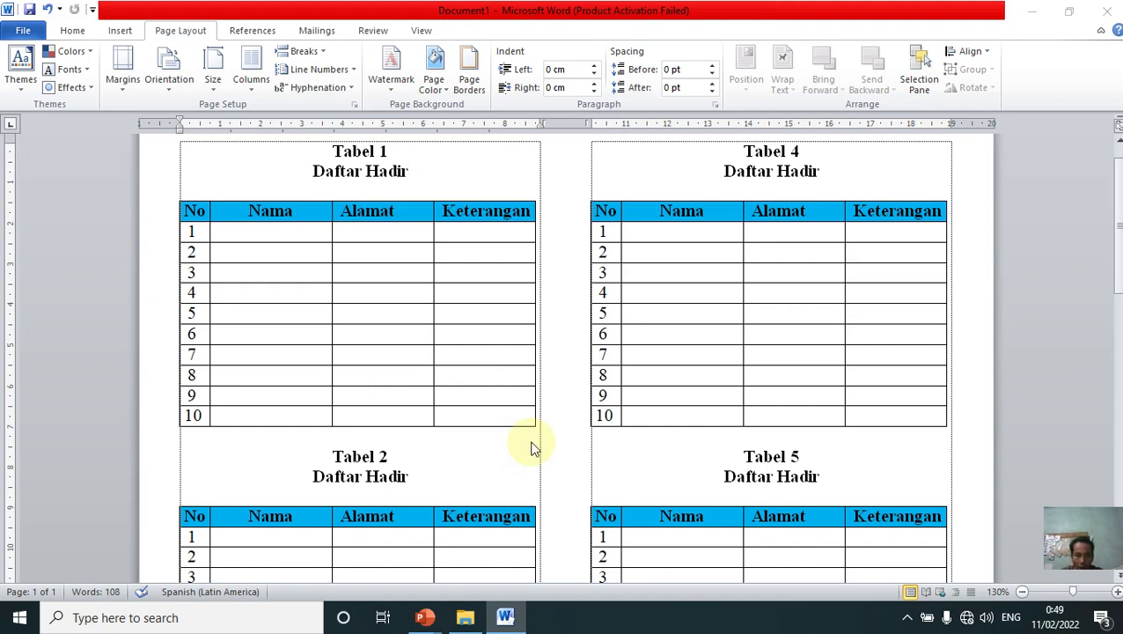
pyautogui.hotkey('ctrl', 'n')
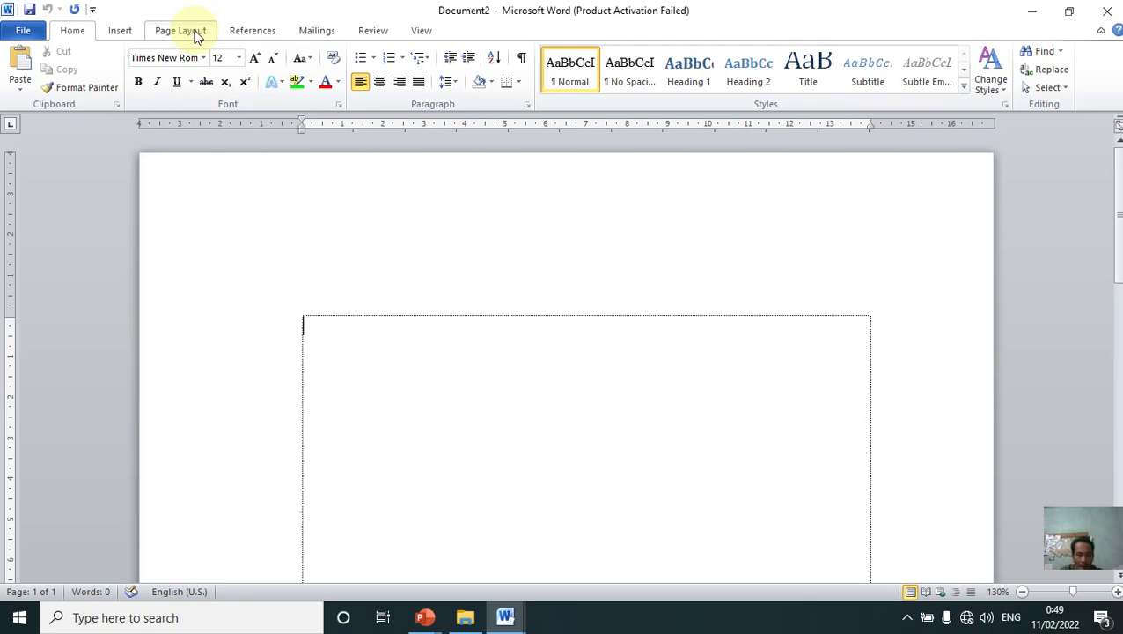
# Step: Keep A4 paper and set the top, bottom, left and right margins to 1 cm
pyautogui.click(195, 33)
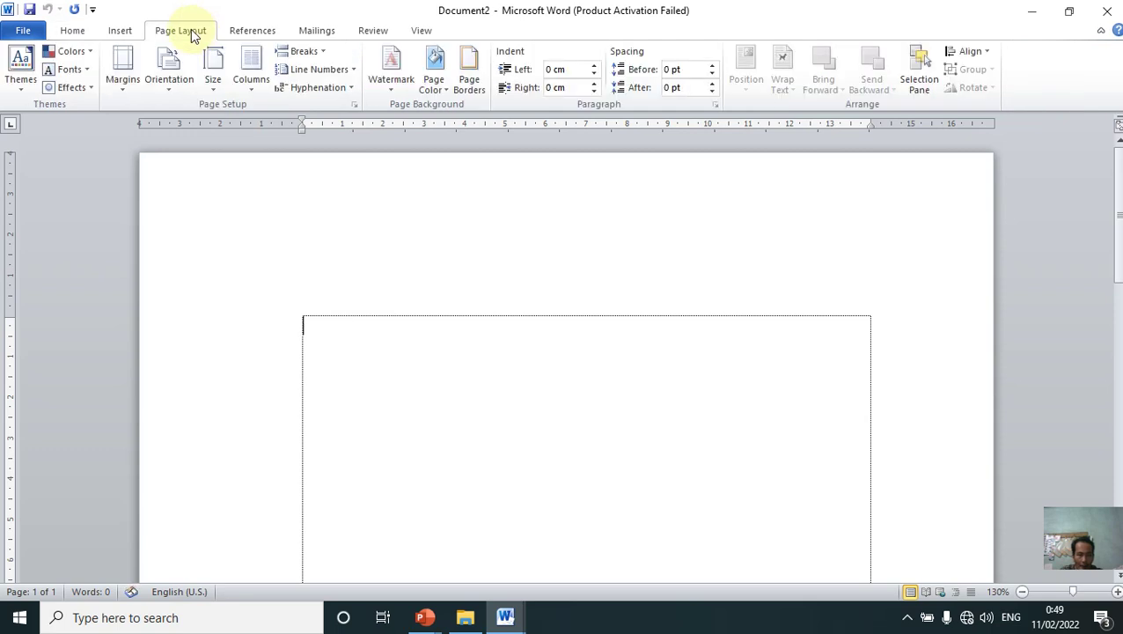
pyautogui.click(353, 105)
pyautogui.click(473, 105)
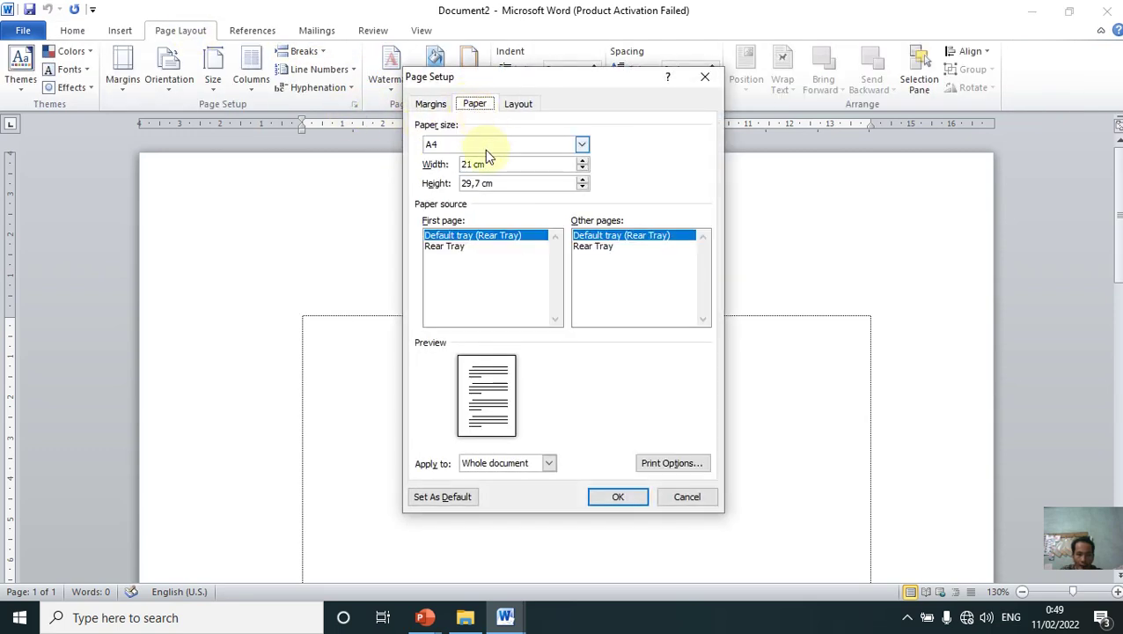
pyautogui.click(480, 147)
pyautogui.click(475, 192)
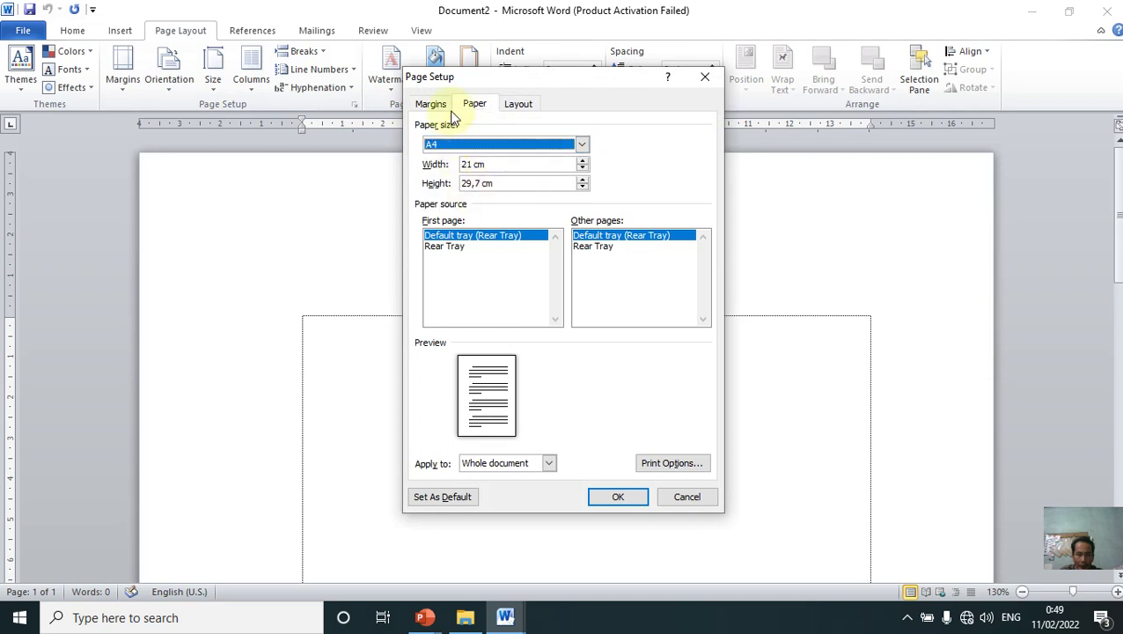
pyautogui.click(433, 103)
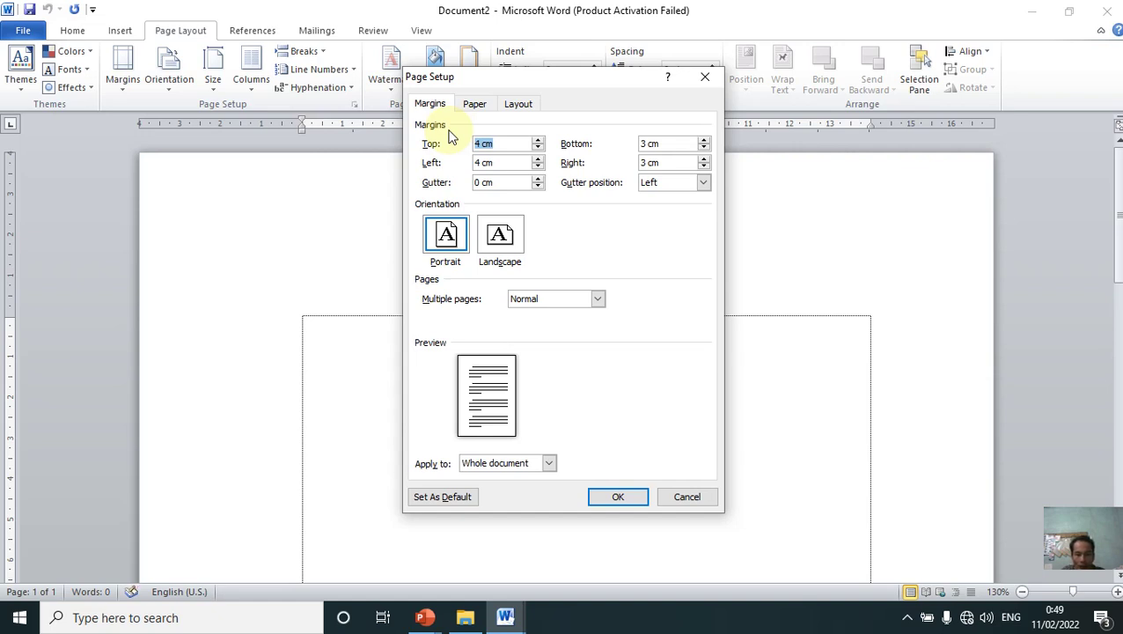
pyautogui.write('1\t1\t1\t1')
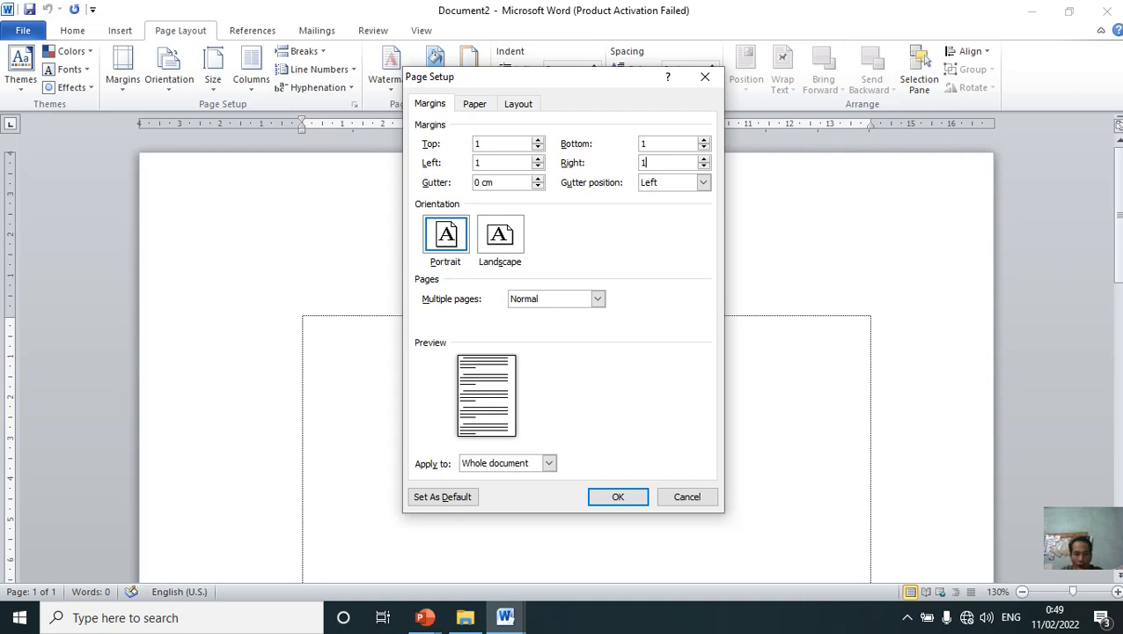
pyautogui.press('Return')
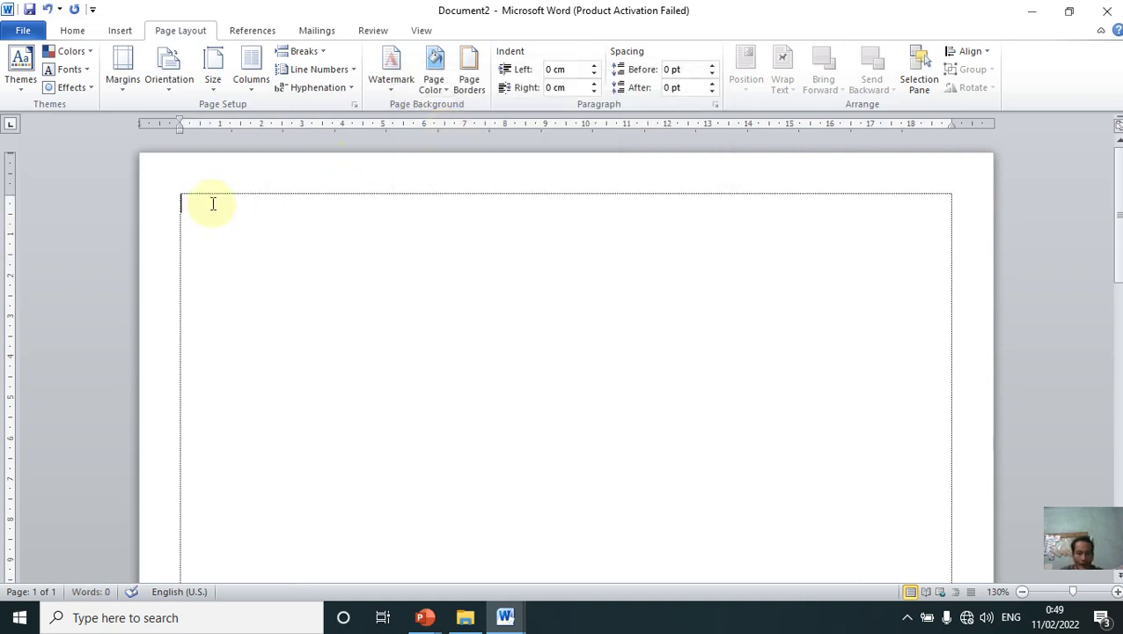
# Step: Type the 'Tabel 1' and 'DAFTAR ABSEN' heading lines and bring up the Insert Table grid
pyautogui.write('tab')
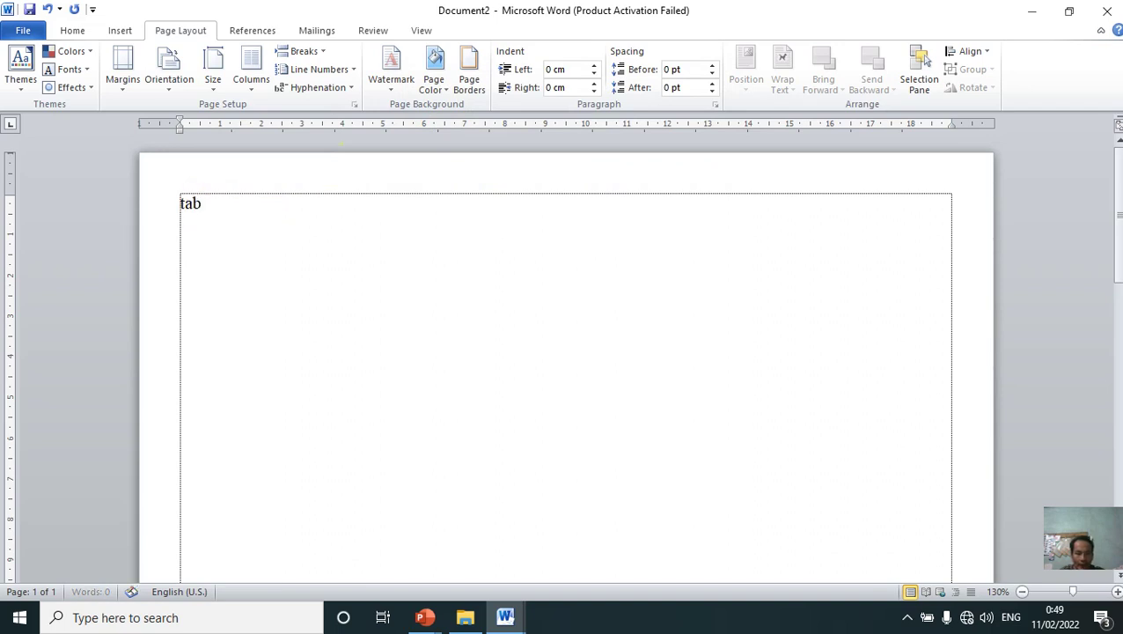
pyautogui.write('Tabel ')
pyautogui.write('DAFTAR')
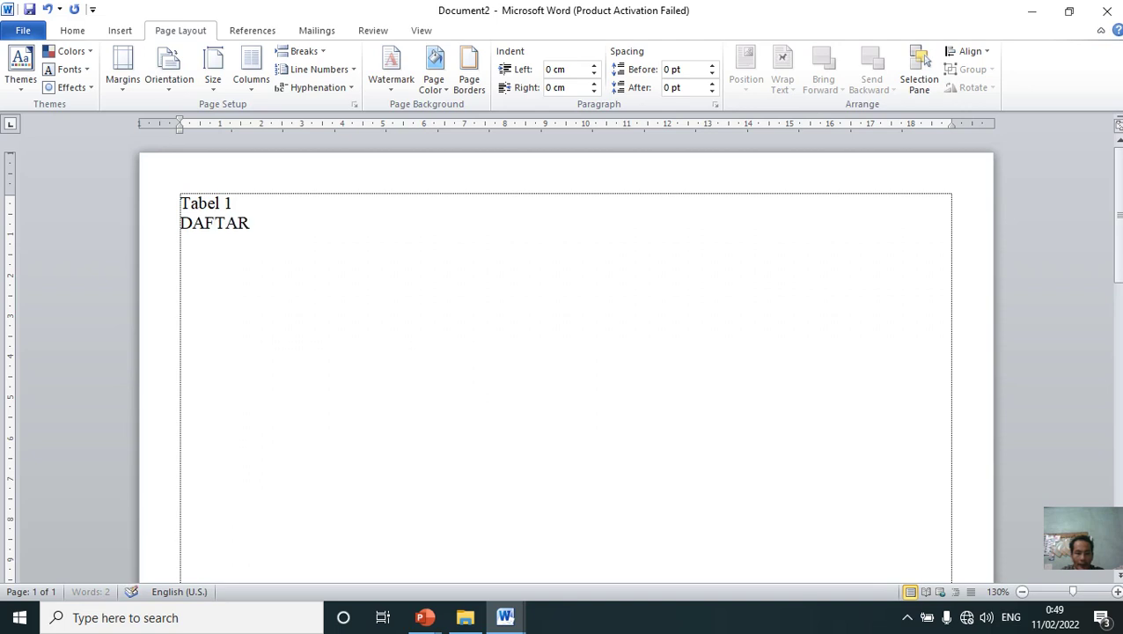
pyautogui.write(' ABSEN')
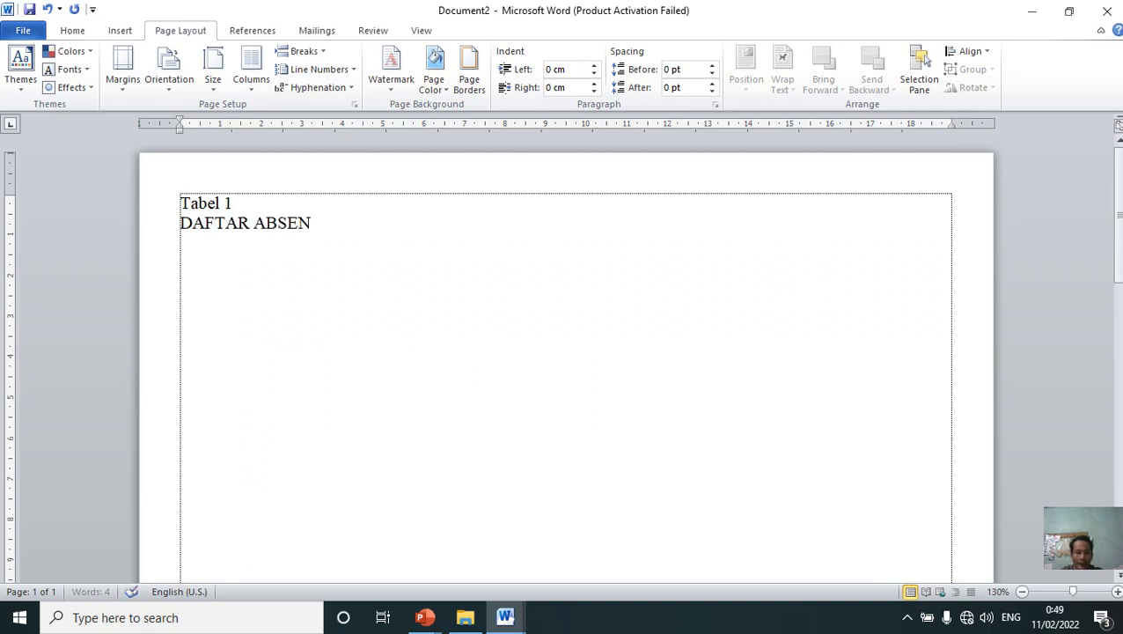
pyautogui.press('Return')
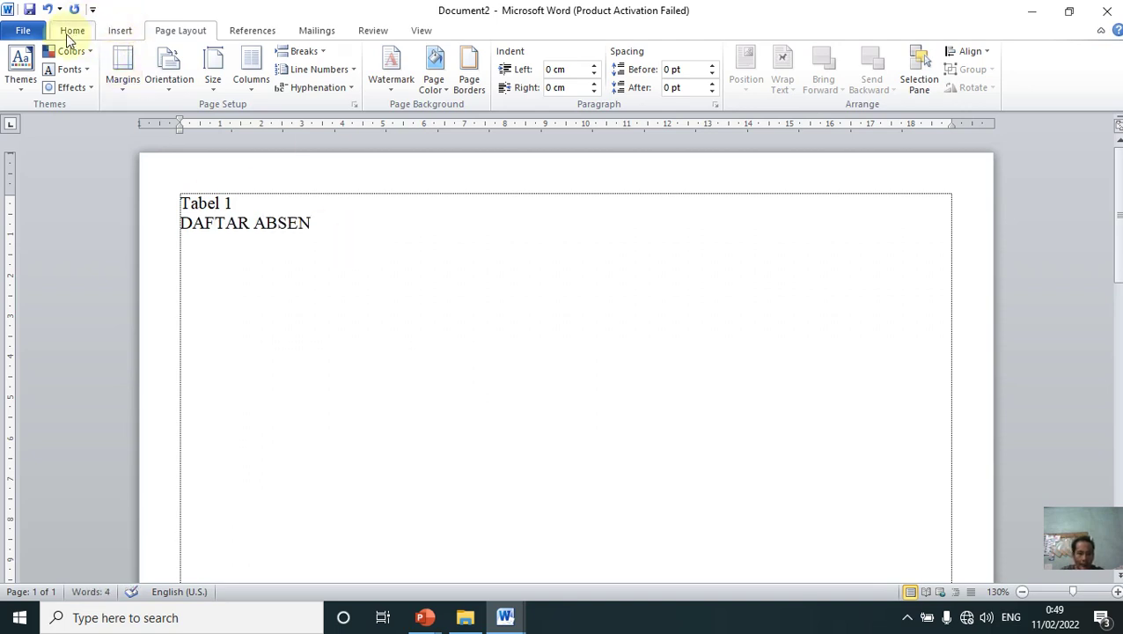
pyautogui.click(72, 33)
pyautogui.click(120, 32)
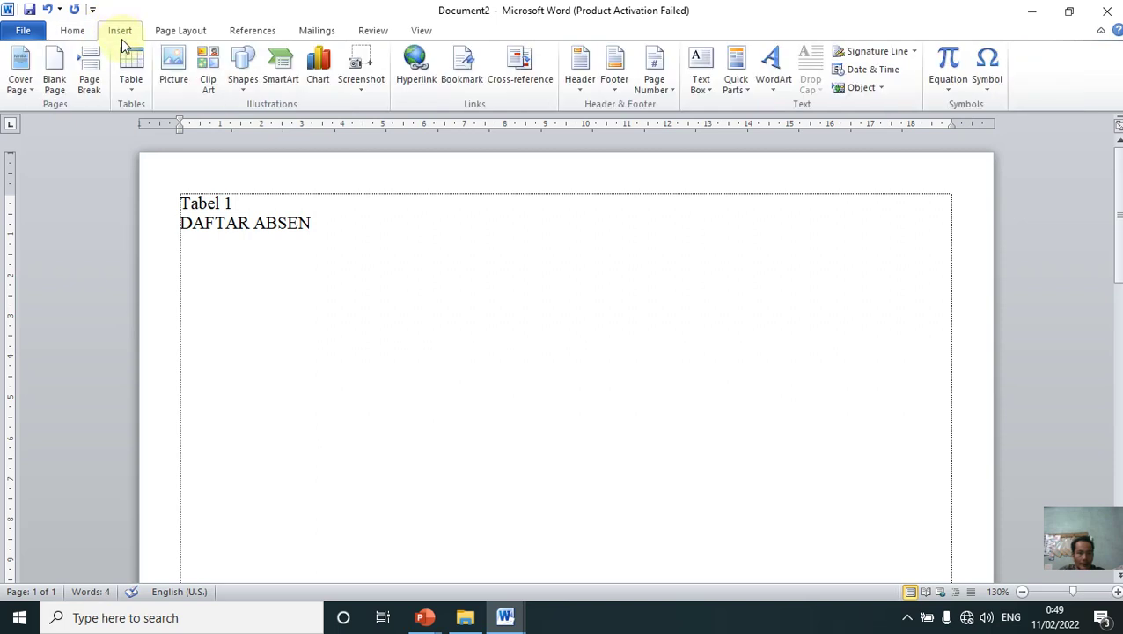
pyautogui.click(132, 62)
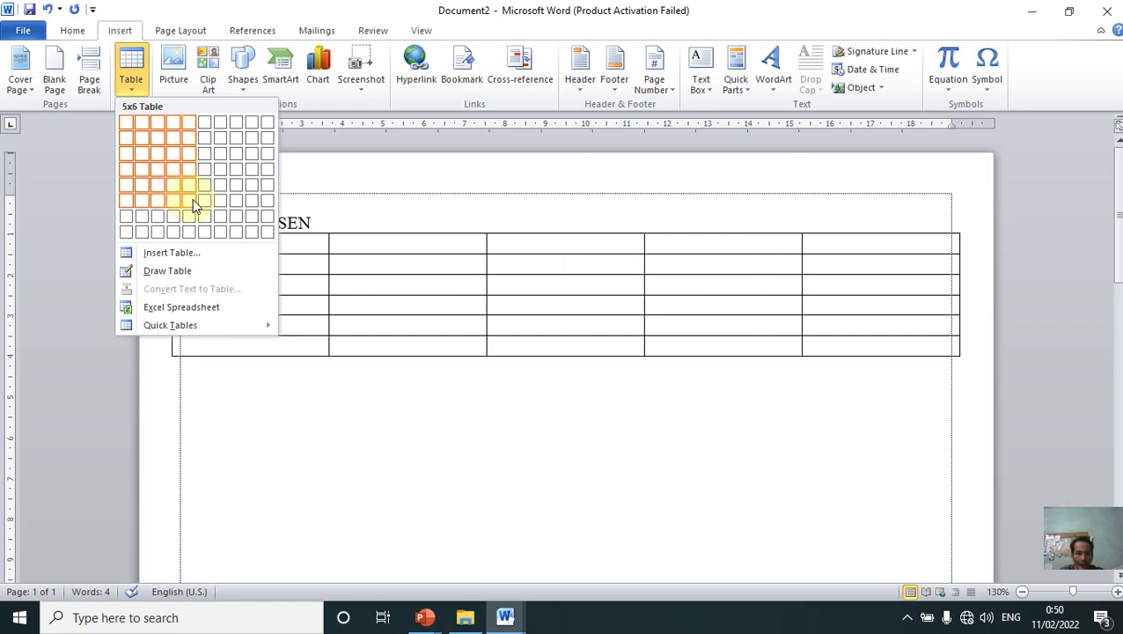
# Step: Insert a 5×6 table with header cells NO, NAMA, ALAMAT and KETERANGAN
pyautogui.click(192, 198)
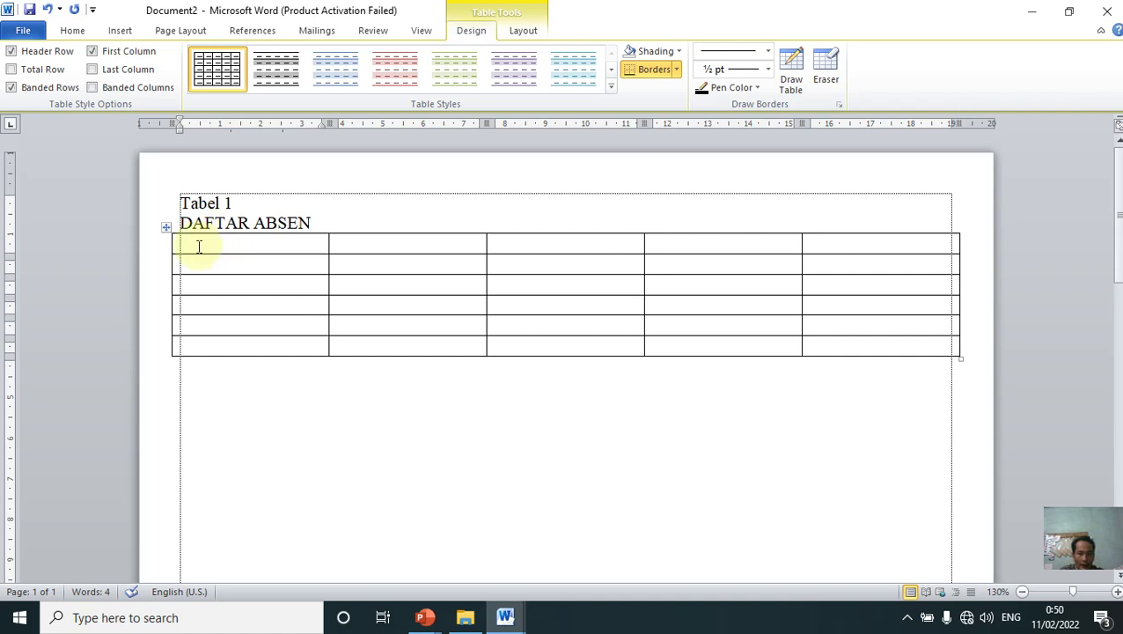
pyautogui.write('NO')
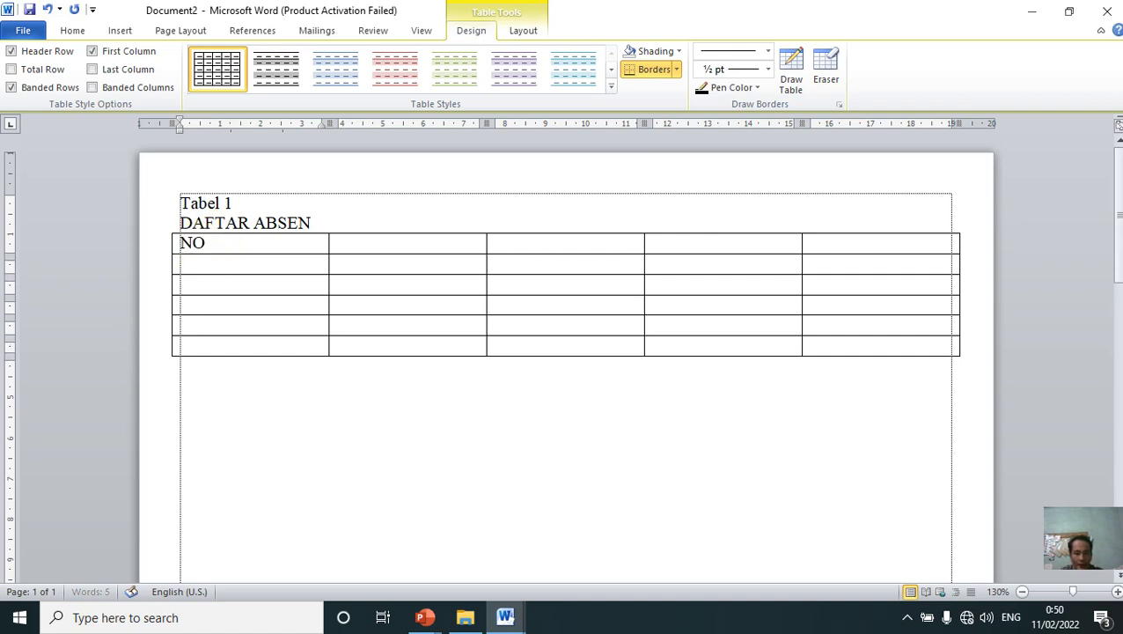
pyautogui.press('Tab')
pyautogui.write('NAMA')
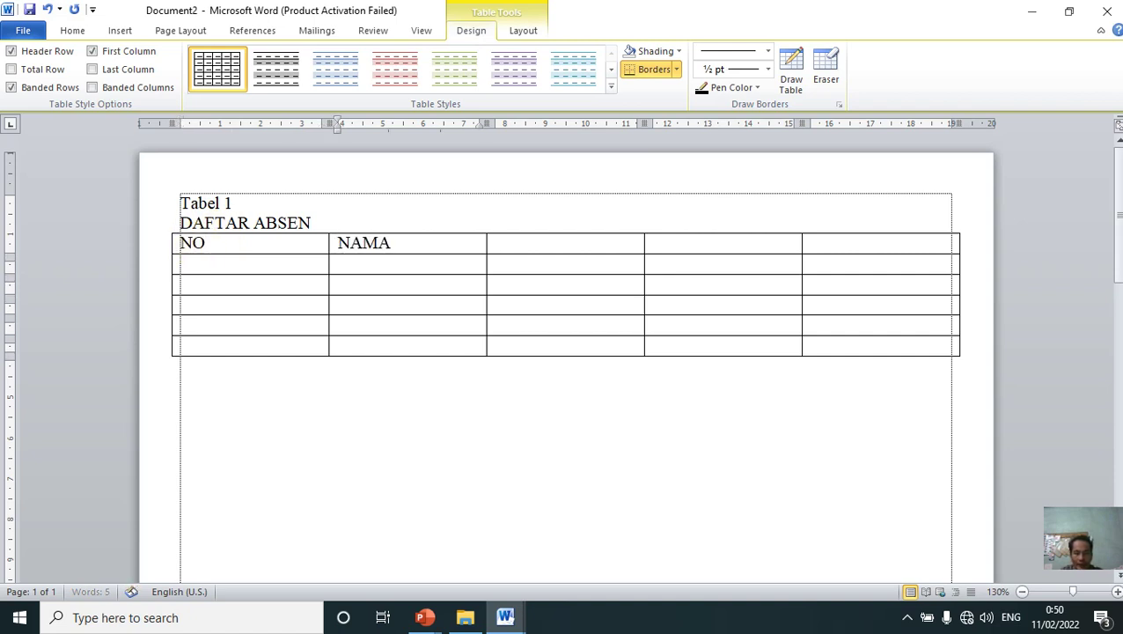
pyautogui.press('Tab')
pyautogui.write('ALAMAT')
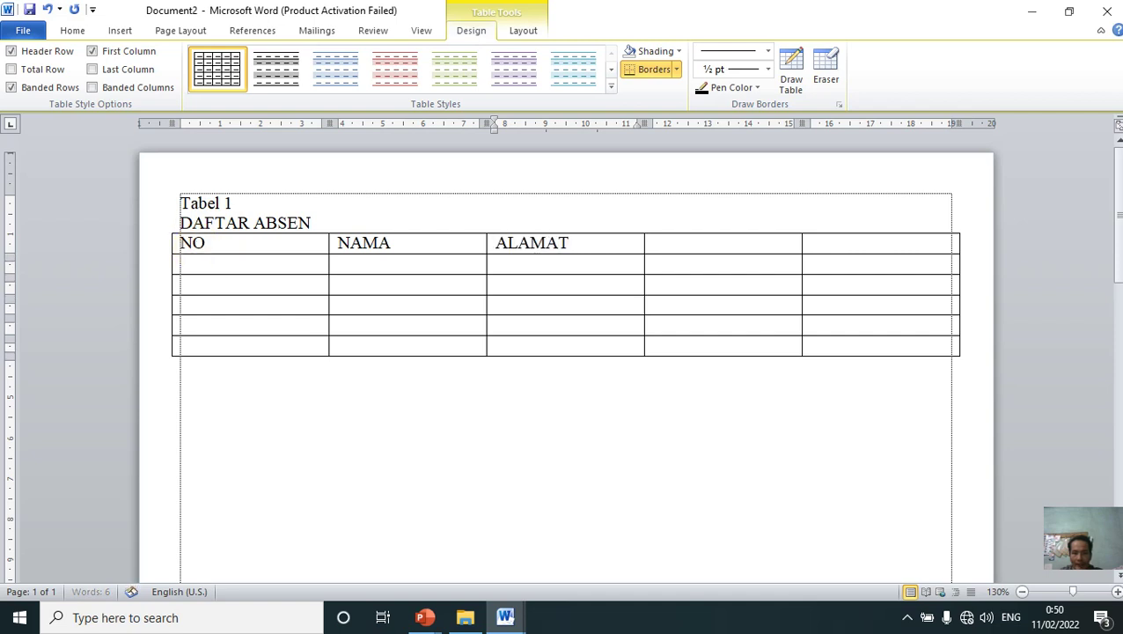
pyautogui.press('Tab')
pyautogui.write('KETERANGAN')
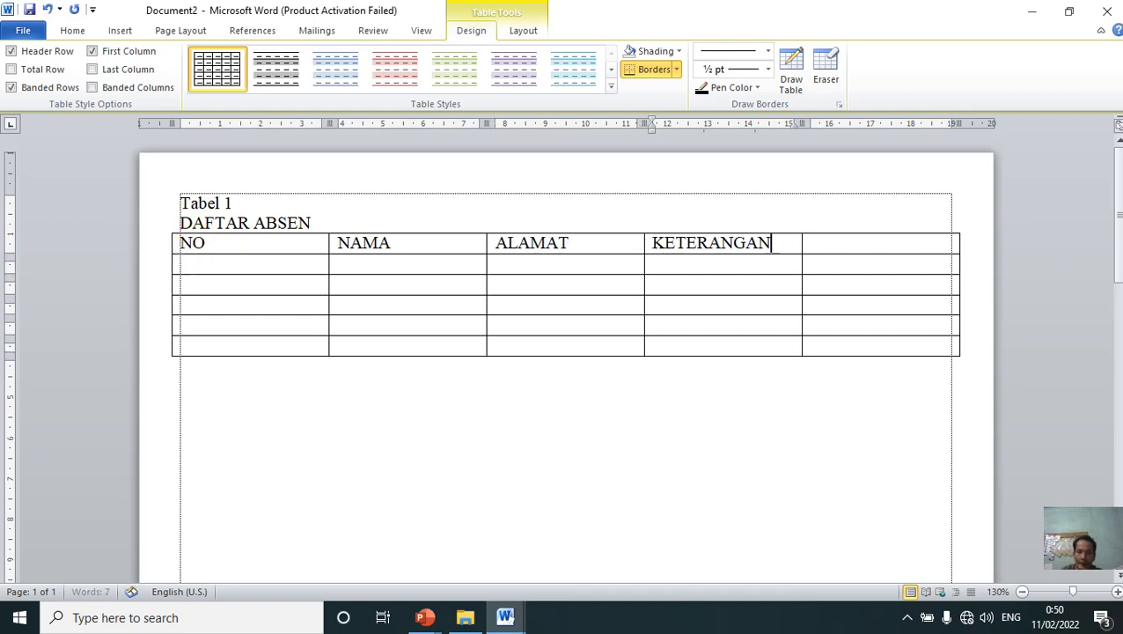
# Step: Delete the empty fifth column and line the table's left edge up with the heading
pyautogui.moveTo(839, 243); pyautogui.dragTo(862, 351)
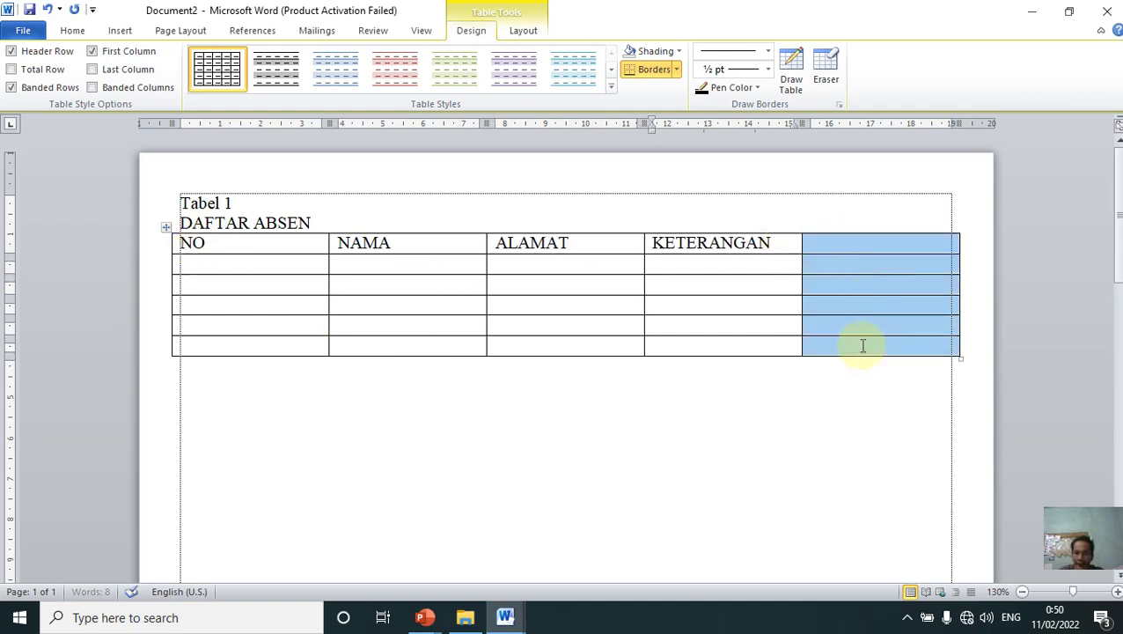
pyautogui.press('BackSpace')
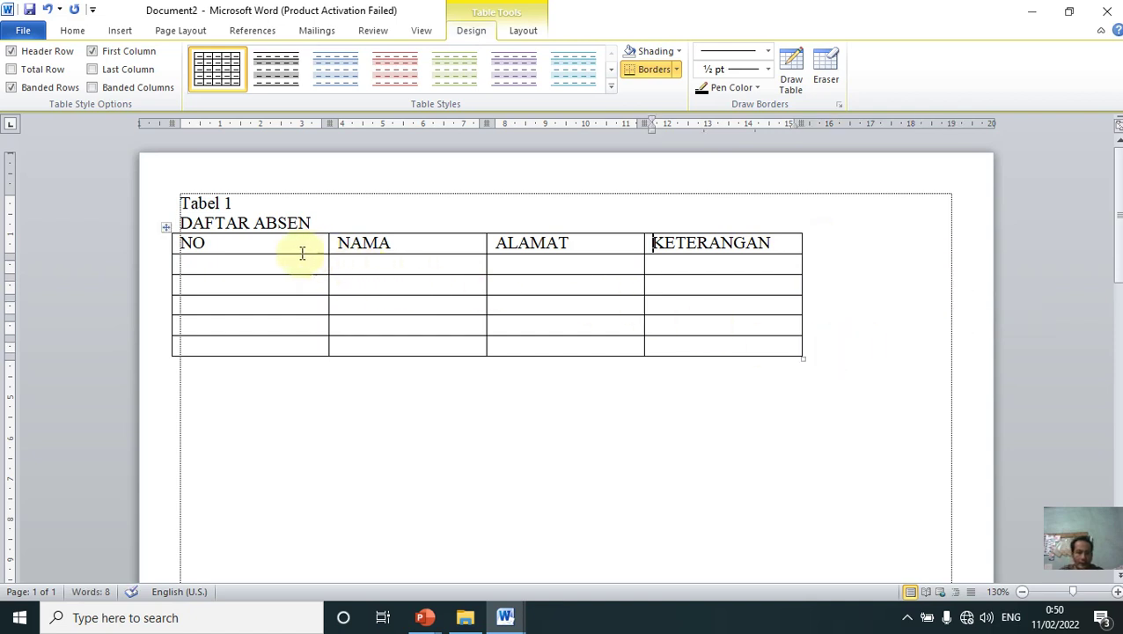
pyautogui.click(280, 247)
pyautogui.moveTo(171, 258); pyautogui.dragTo(181, 260)
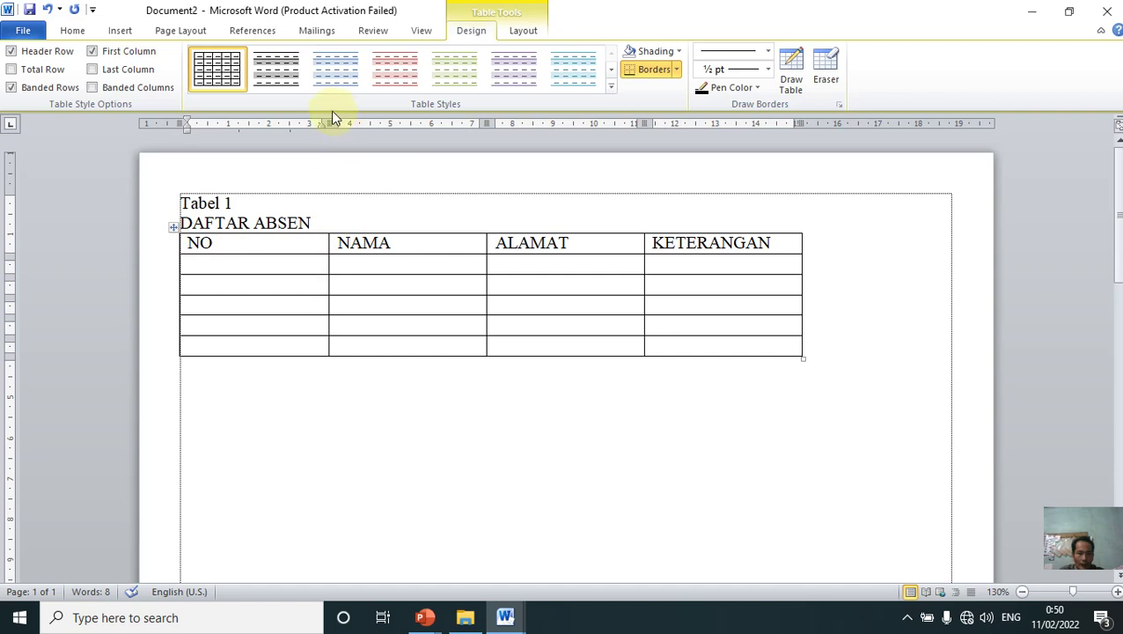
# Step: Narrow the NO, NAMA, ALAMAT and KETERANGAN columns and bold the header text
pyautogui.moveTo(329, 117)
pyautogui.mouseDown()
pyautogui.moveTo(218, 103)
pyautogui.moveTo(208, 120)
pyautogui.mouseUp()
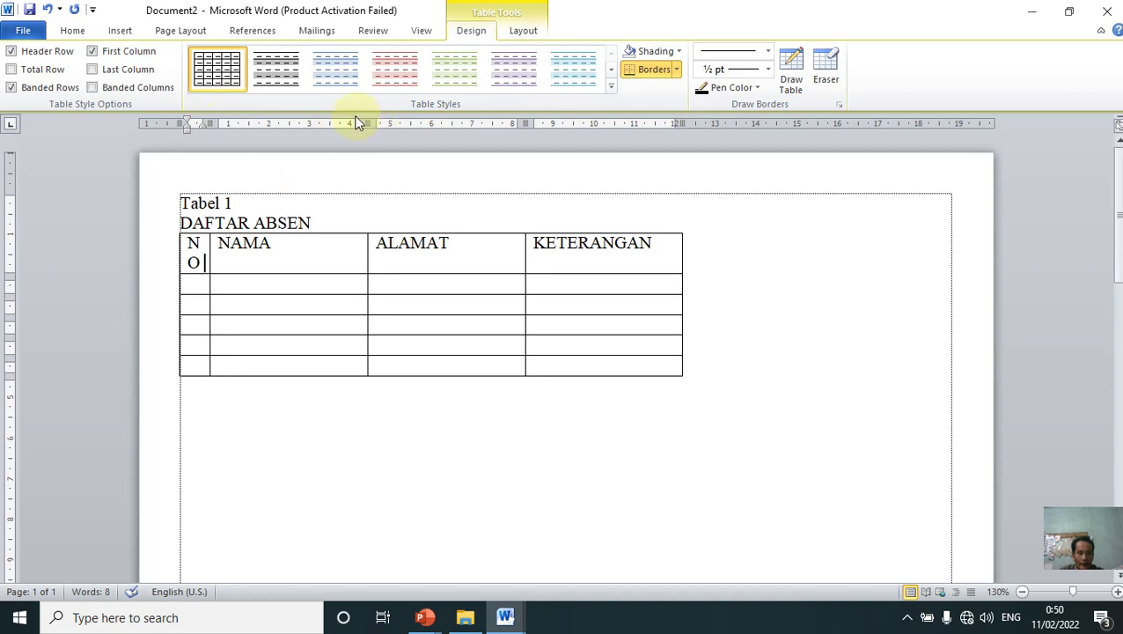
pyautogui.moveTo(361, 119); pyautogui.dragTo(334, 121)
pyautogui.moveTo(486, 119); pyautogui.dragTo(465, 120)
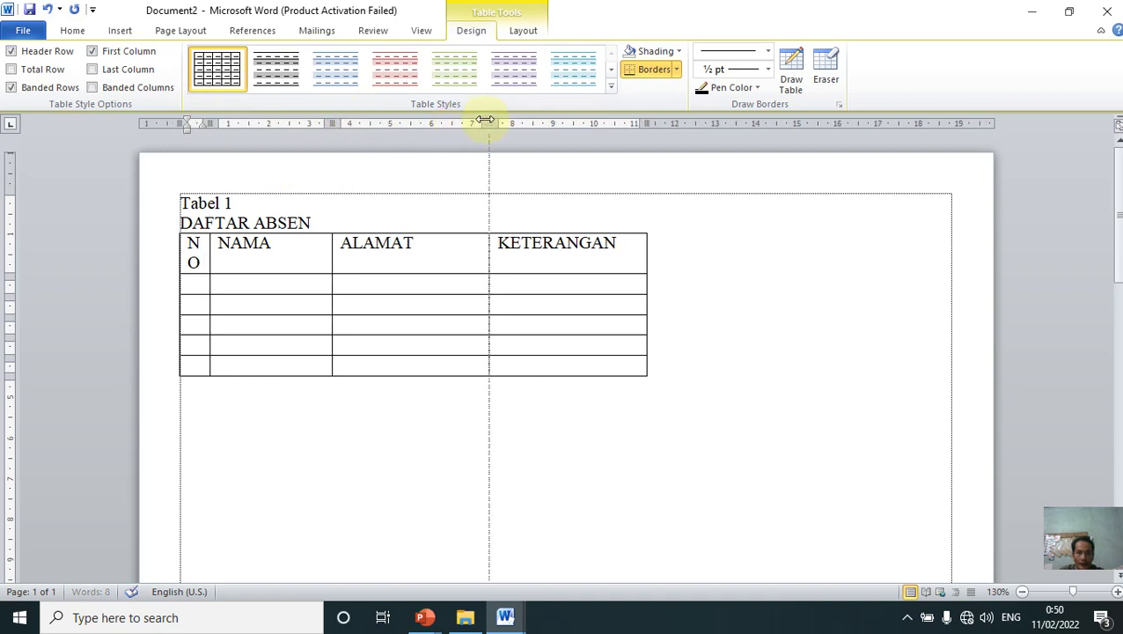
pyautogui.moveTo(620, 122); pyautogui.dragTo(585, 121)
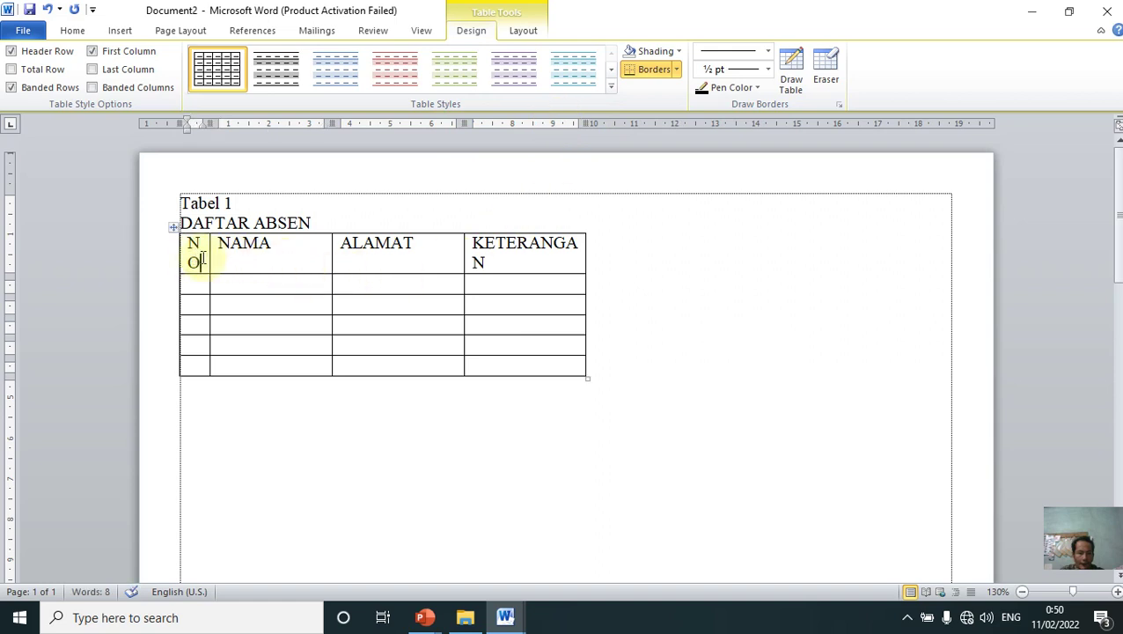
pyautogui.moveTo(199, 253); pyautogui.dragTo(491, 269)
pyautogui.hotkey('ctrl', 'b')
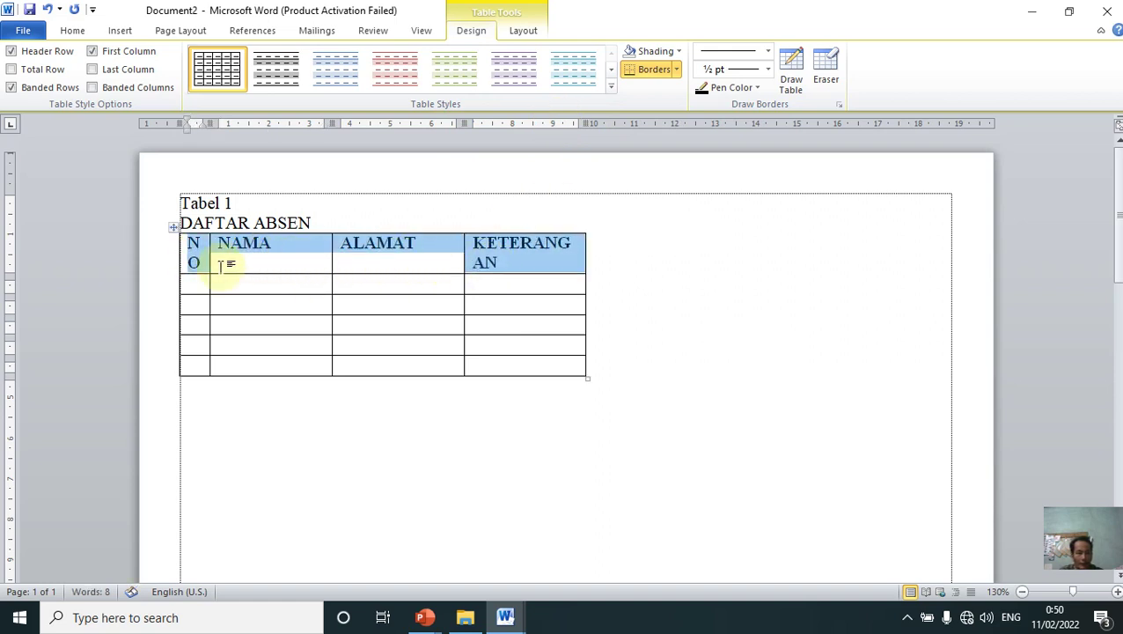
# Step: Widen the NO and KETERANGAN columns so both headings fit on one line
pyautogui.click(231, 258)
pyautogui.click(199, 261)
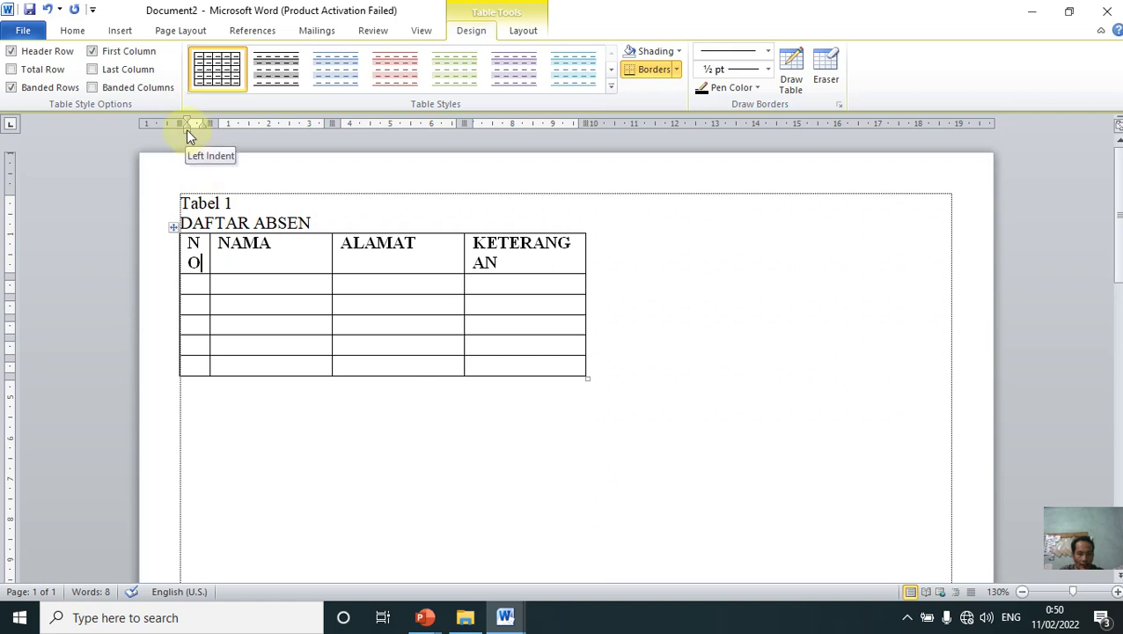
pyautogui.moveTo(186, 130); pyautogui.dragTo(208, 124)
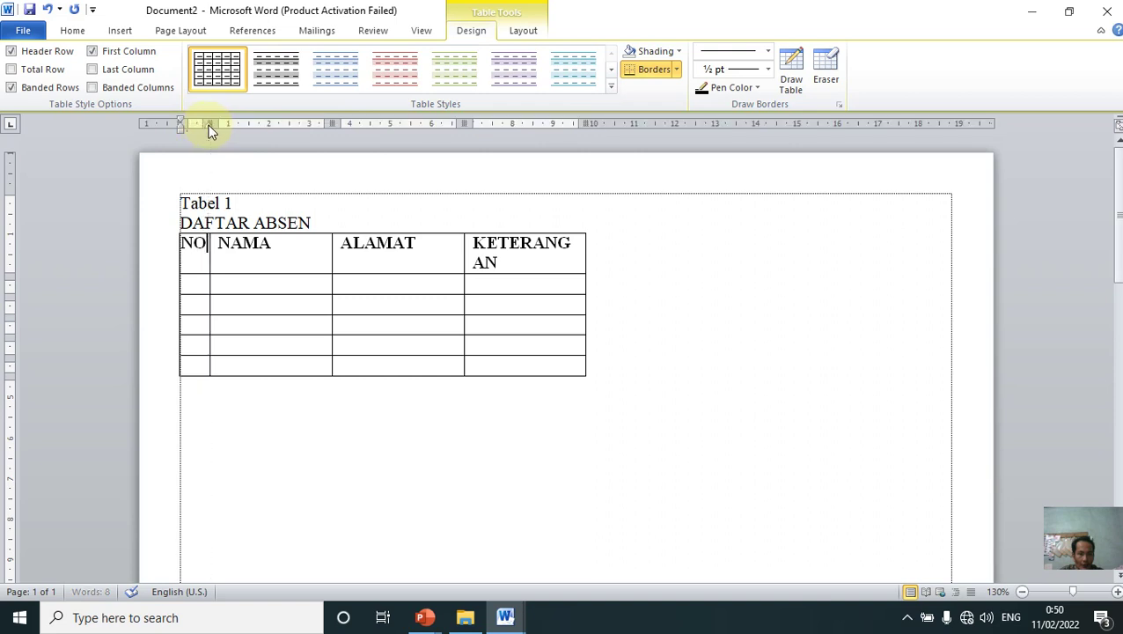
pyautogui.click(198, 250)
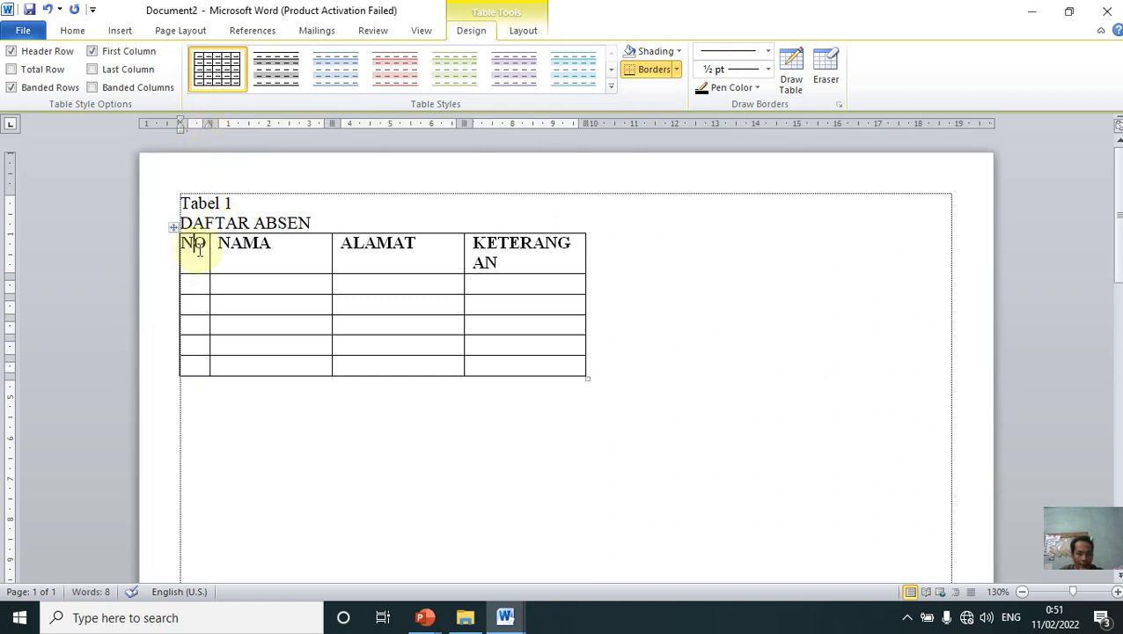
pyautogui.click(281, 264)
pyautogui.click(517, 256)
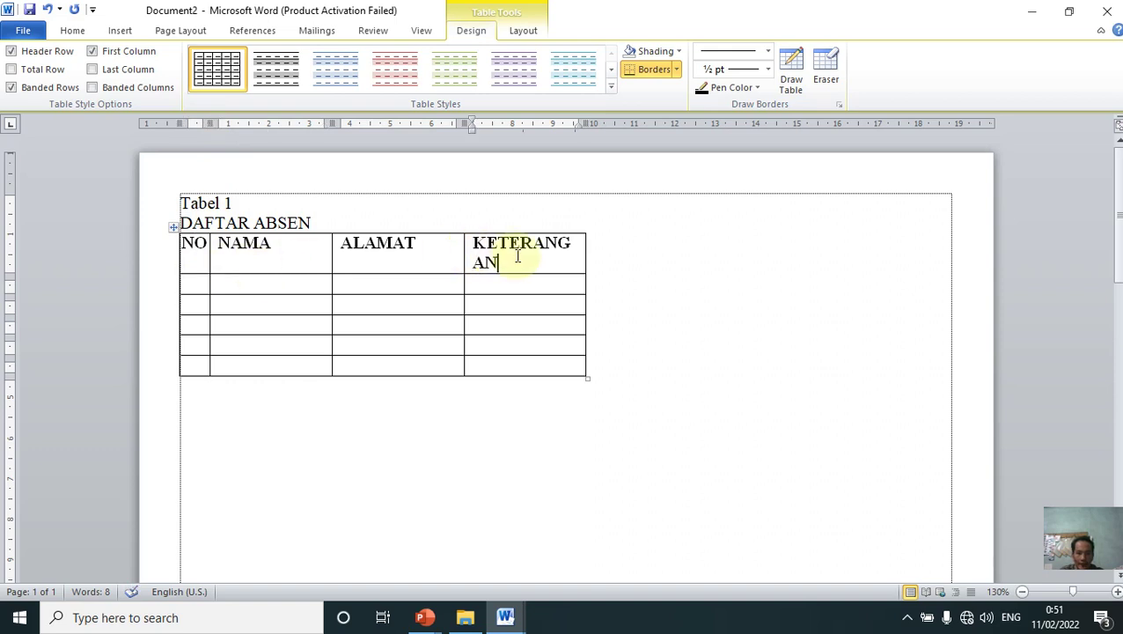
pyautogui.click(431, 254)
pyautogui.click(560, 256)
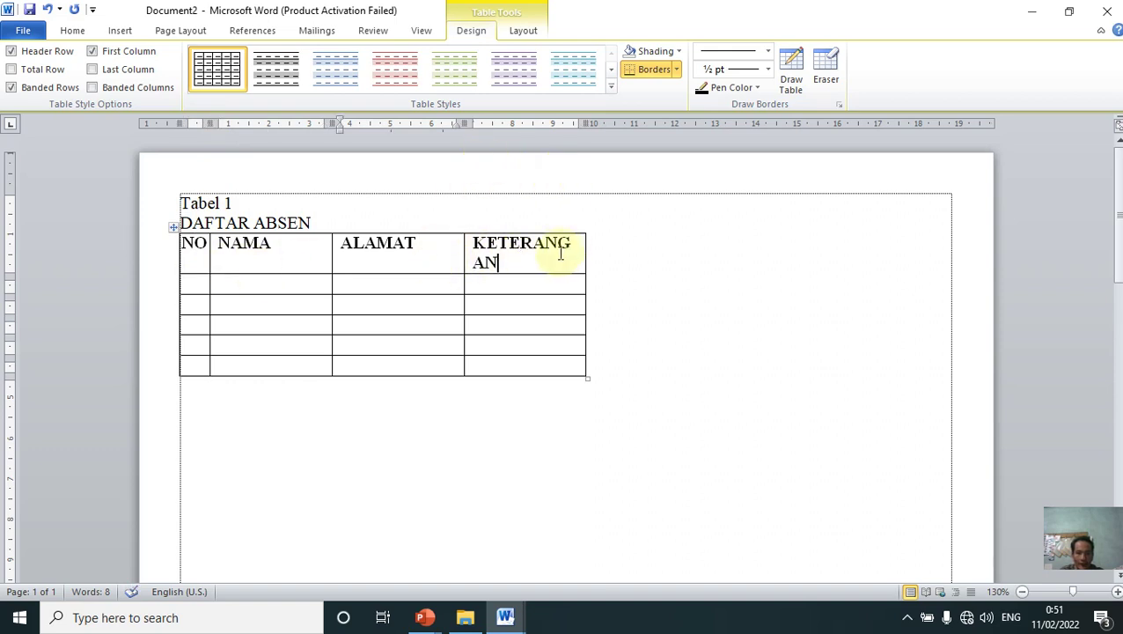
pyautogui.moveTo(591, 126); pyautogui.dragTo(599, 129)
pyautogui.moveTo(472, 129); pyautogui.dragTo(467, 132)
pyautogui.click(512, 263)
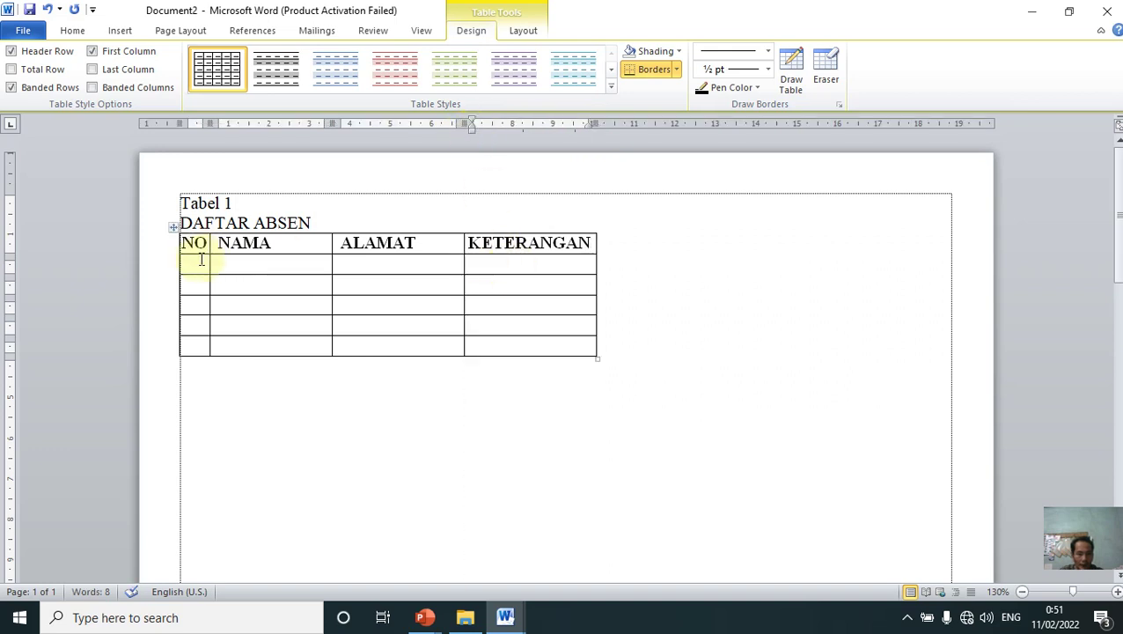
# Step: Shade the header row with a light blue fill through Borders and Shading
pyautogui.moveTo(184, 244); pyautogui.dragTo(539, 239)
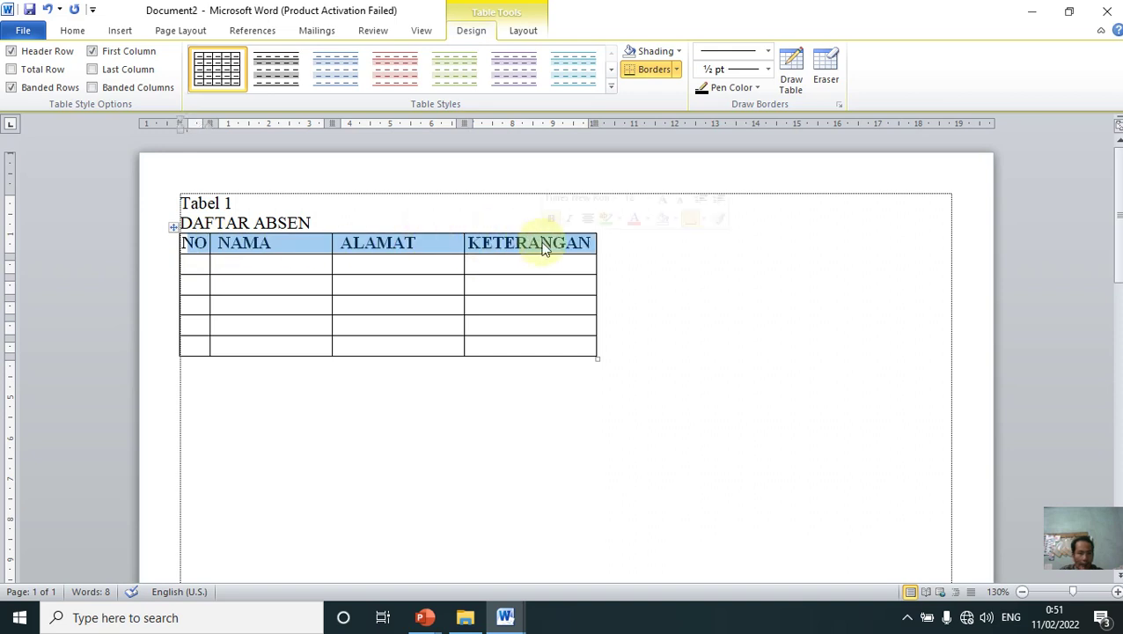
pyautogui.rightClick(400, 253)
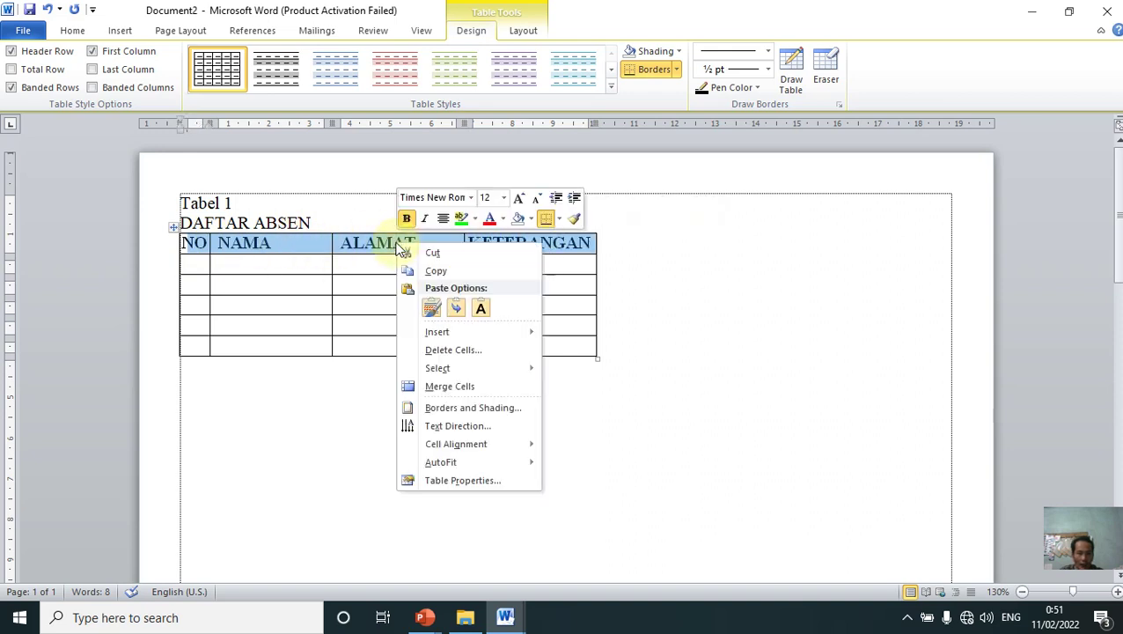
pyautogui.click(457, 407)
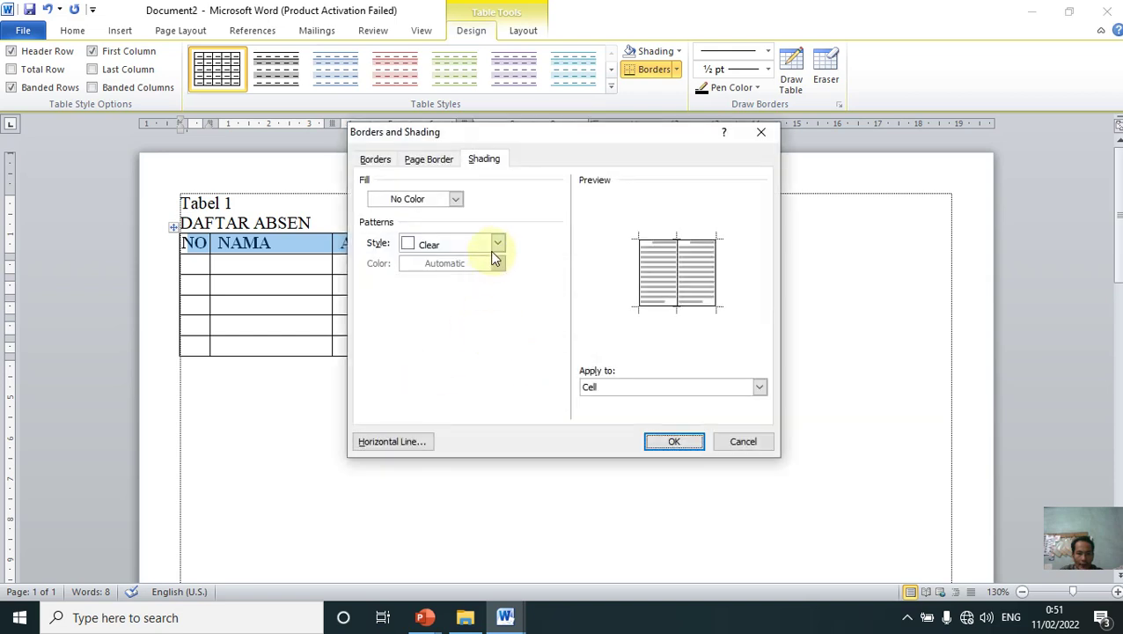
pyautogui.click(491, 166)
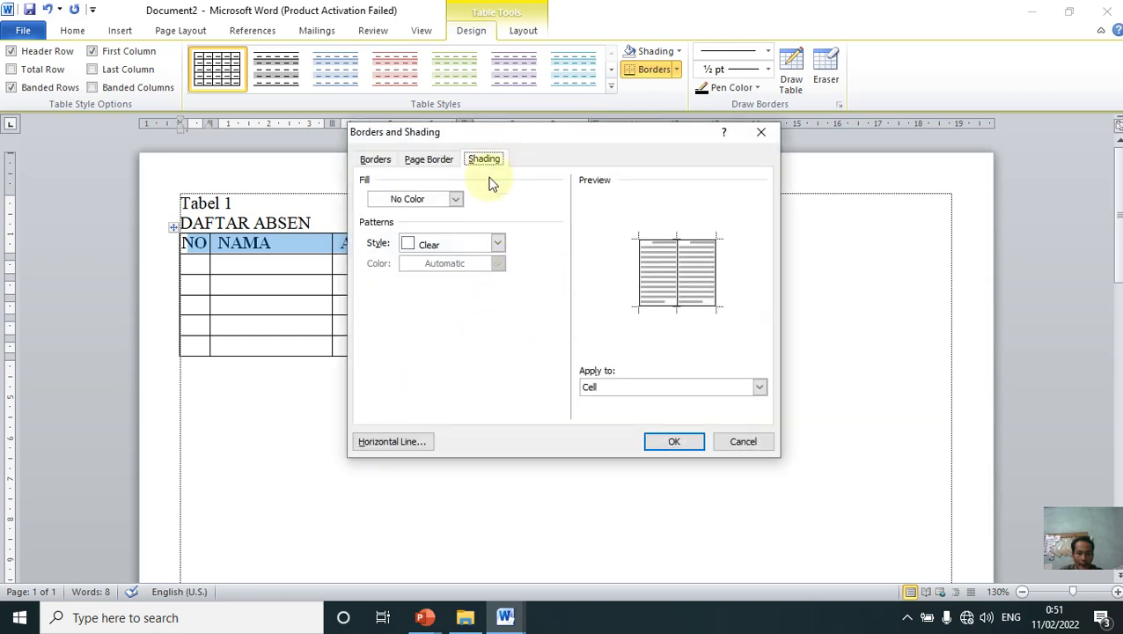
pyautogui.click(498, 243)
pyautogui.click(449, 200)
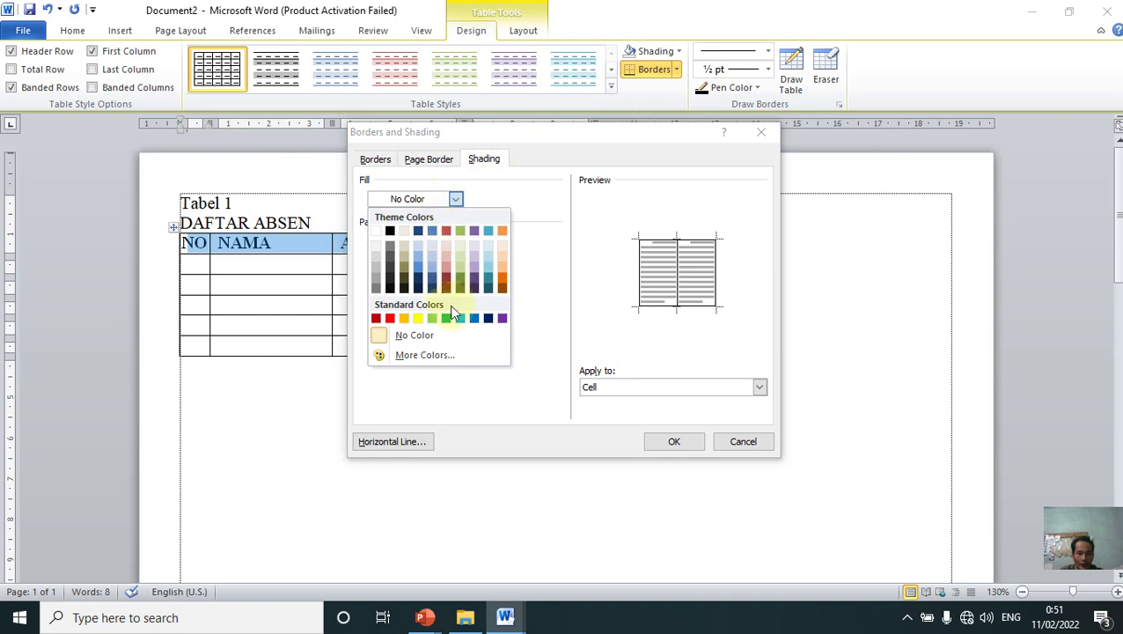
pyautogui.click(421, 247)
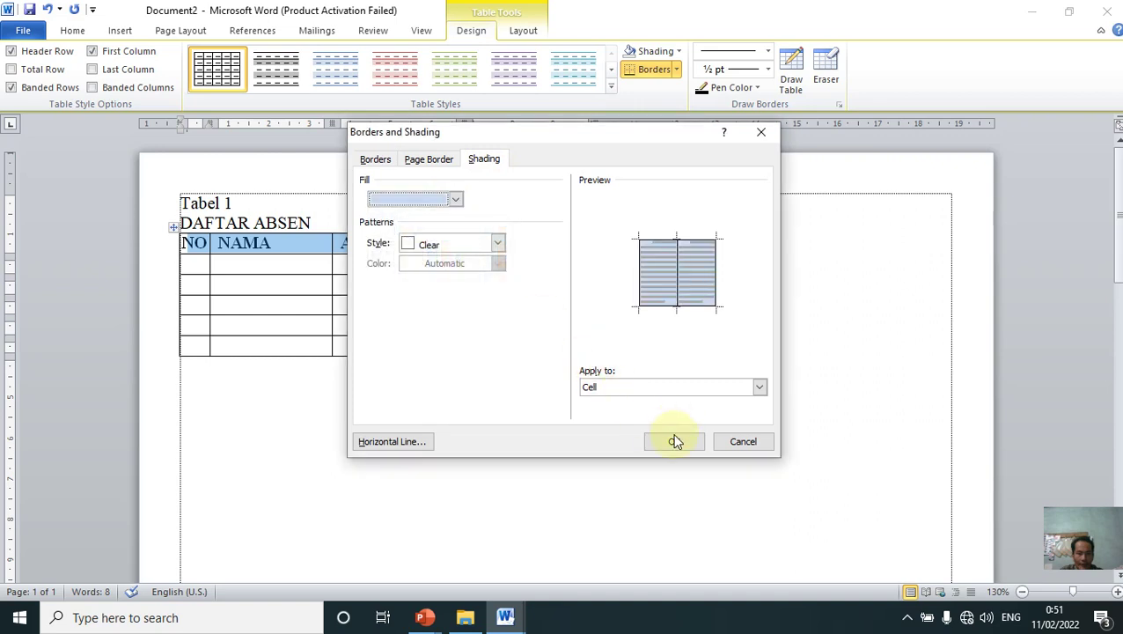
pyautogui.click(675, 441)
pyautogui.click(410, 244)
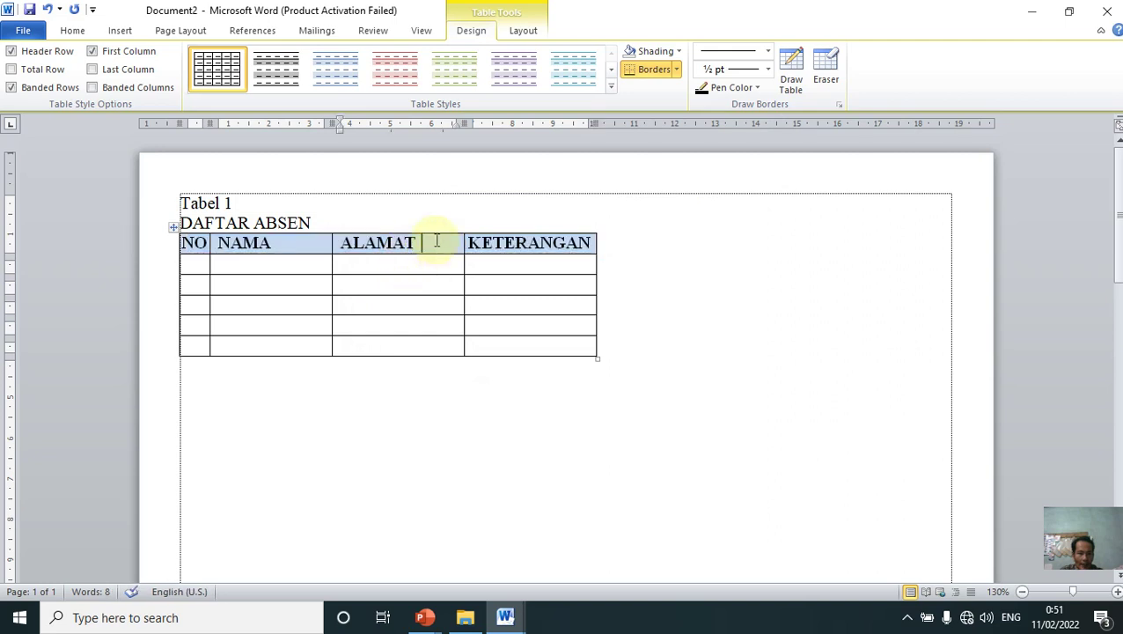
# Step: Number the NO column 1 to 5
pyautogui.click(202, 263)
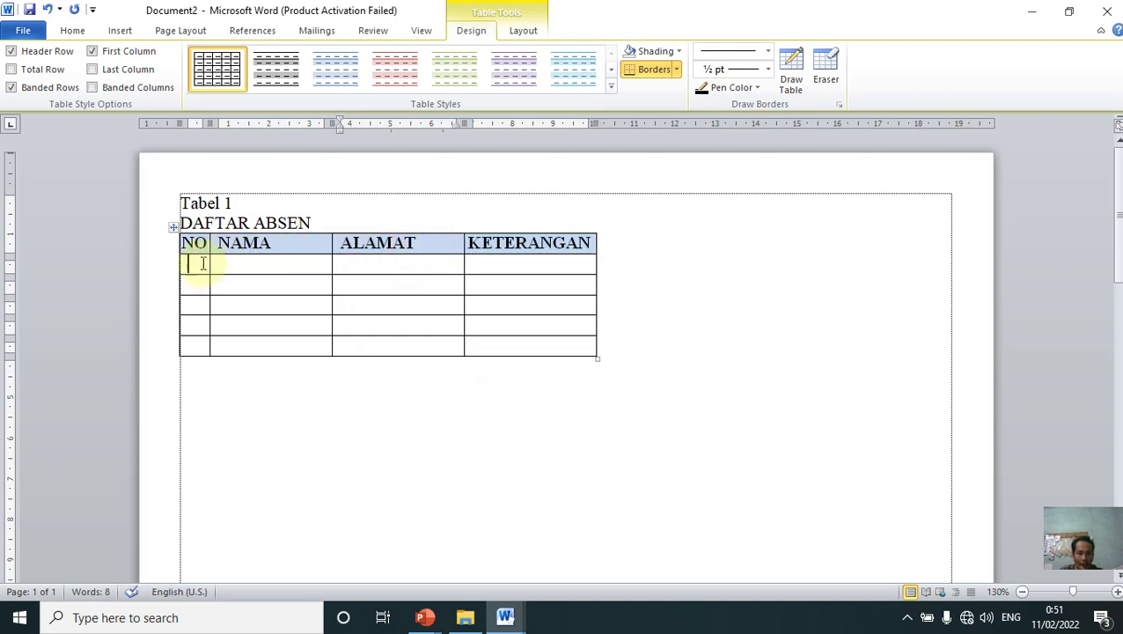
pyautogui.press('1')
pyautogui.press('Down')
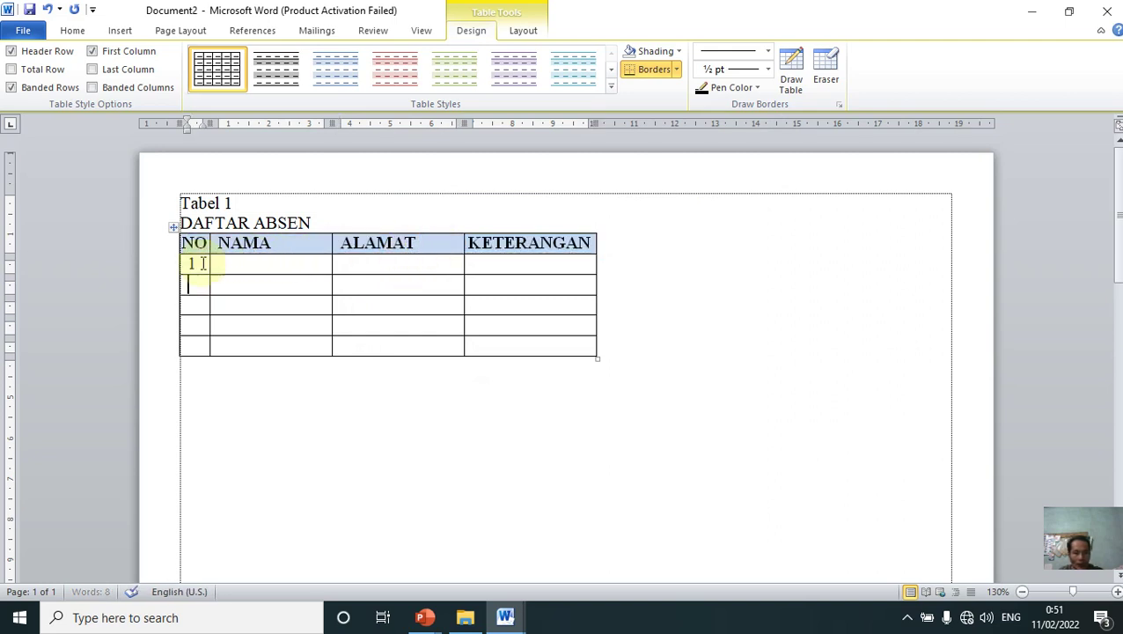
pyautogui.press('2')
pyautogui.press('Down')
pyautogui.press('3')
pyautogui.press('Down')
pyautogui.press('4')
pyautogui.press('Down')
pyautogui.press('5')
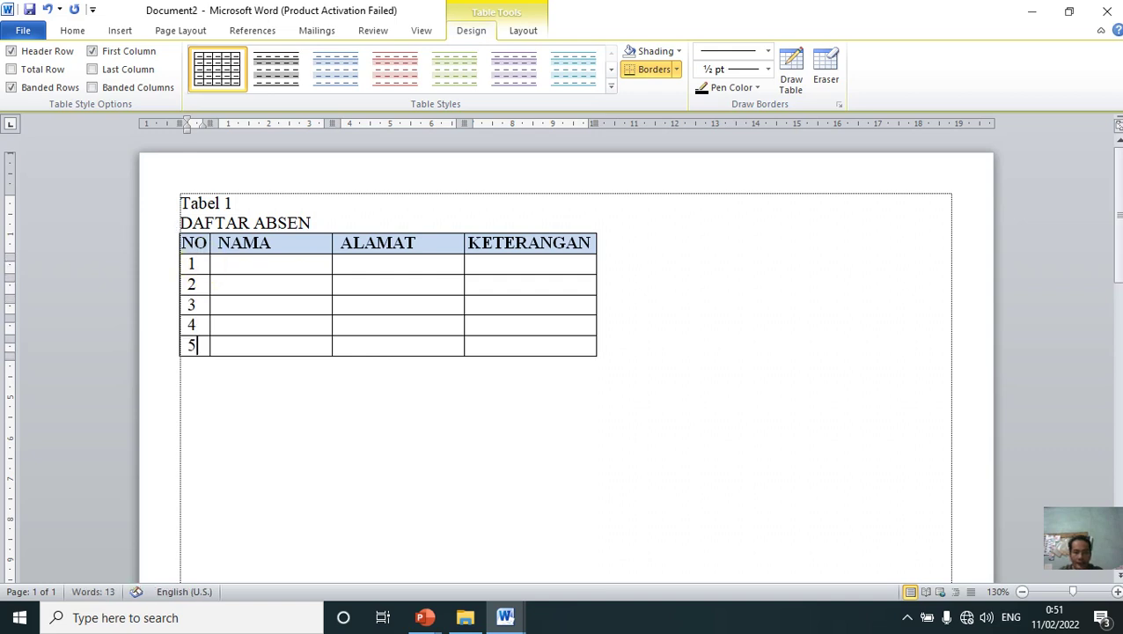
# Step: Add new rows below row 5 and continue the NO numbering 6 to 10
pyautogui.click(581, 346)
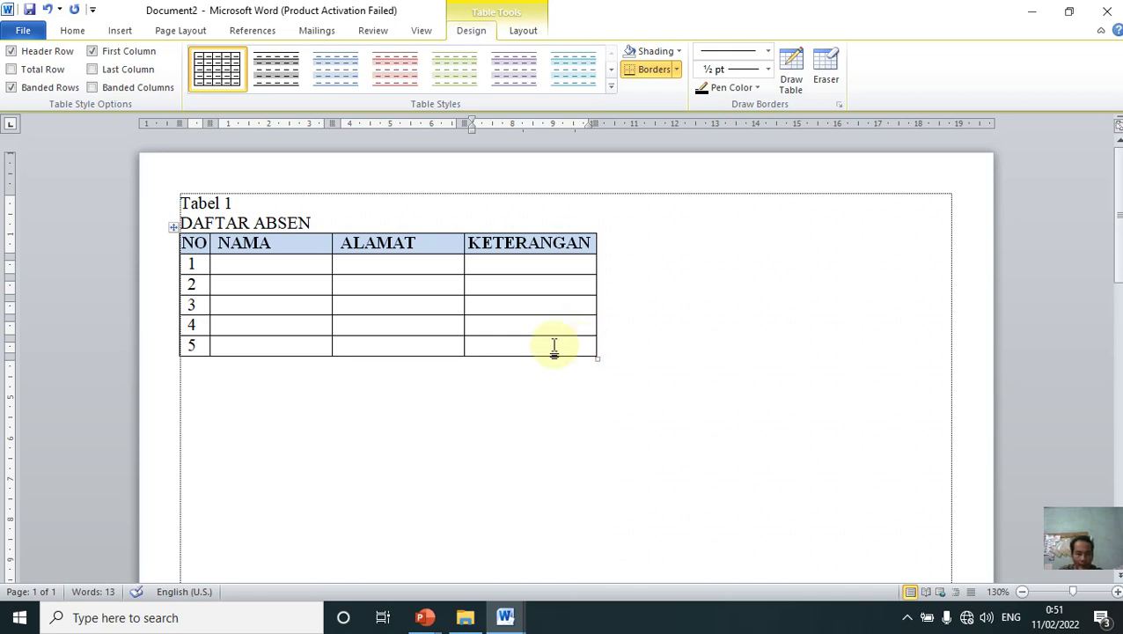
pyautogui.press('Tab')
pyautogui.press('Tab')
pyautogui.press('Tab')
pyautogui.press('Tab')
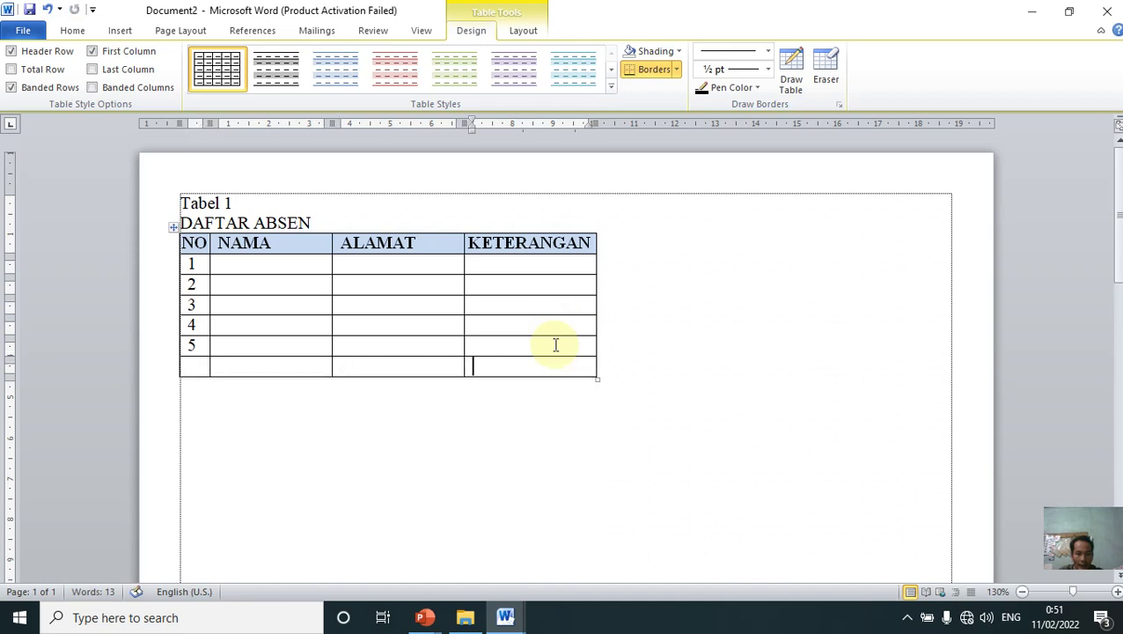
pyautogui.press('Tab')
pyautogui.press('Tab')
pyautogui.press('Tab')
pyautogui.press('Tab')
pyautogui.press('Tab')
pyautogui.press('Tab')
pyautogui.press('Tab')
pyautogui.press('Tab')
pyautogui.press('Tab')
pyautogui.press('Tab')
pyautogui.press('Tab')
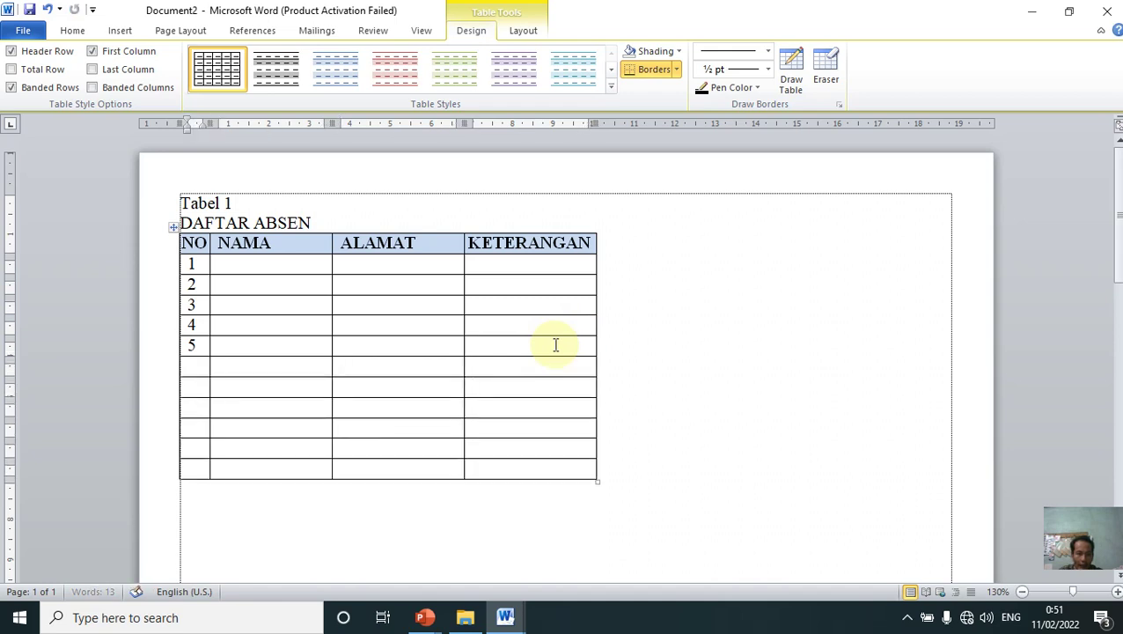
pyautogui.press('Tab')
pyautogui.press('Tab')
pyautogui.press('Tab')
pyautogui.press('Tab')
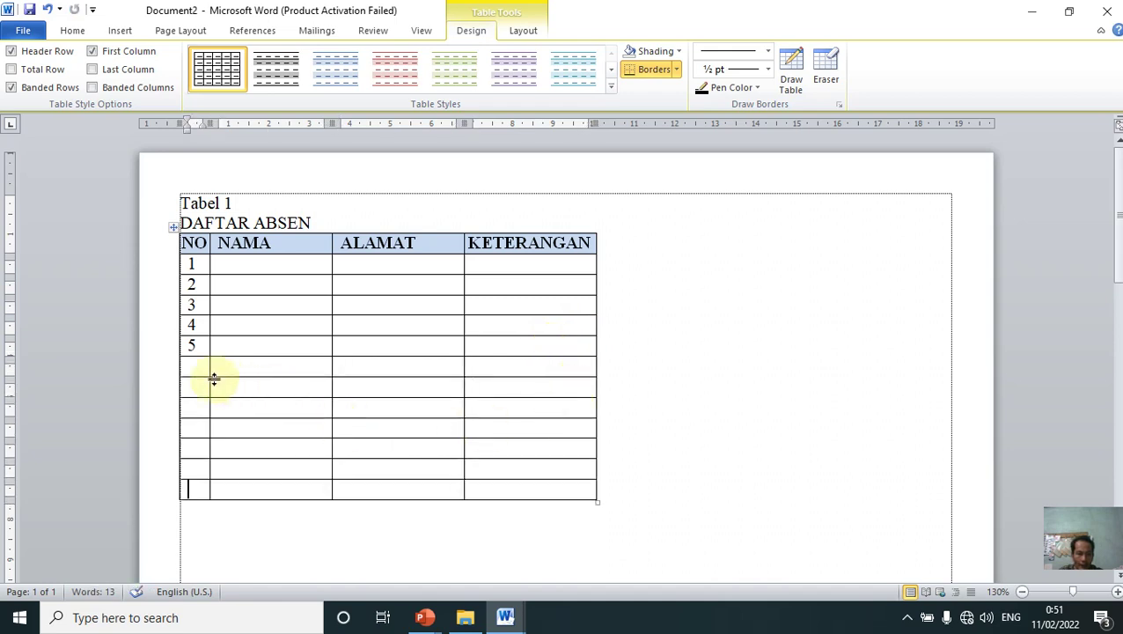
pyautogui.click(193, 366)
pyautogui.write('6')
pyautogui.press('Down')
pyautogui.write('7')
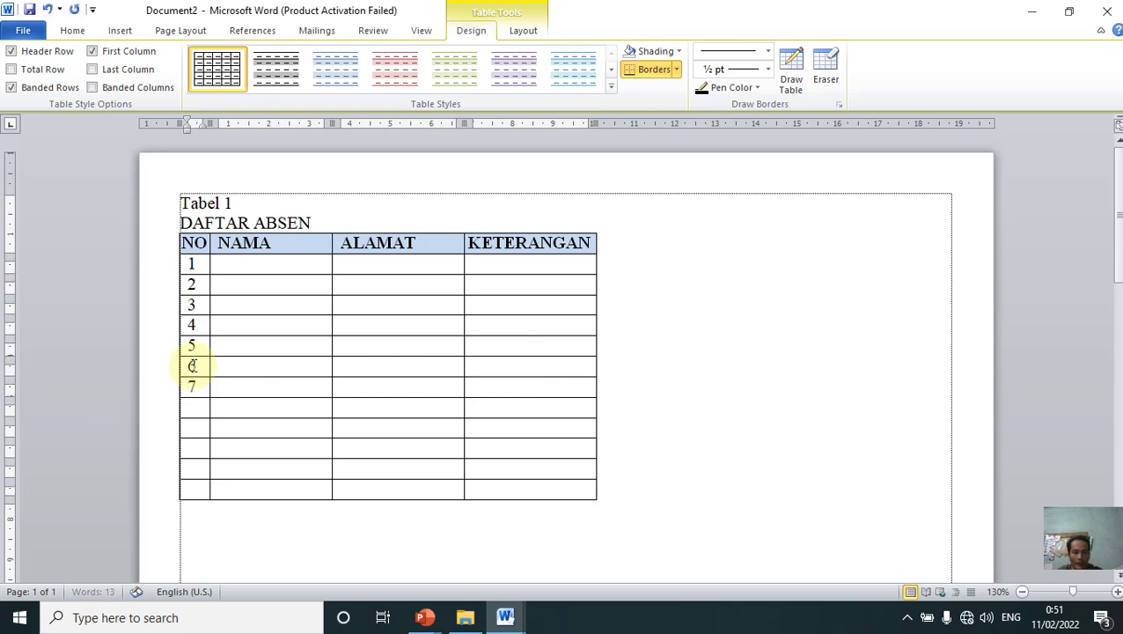
pyautogui.press('Down')
pyautogui.write('8')
pyautogui.press('Down')
pyautogui.write('9')
pyautogui.press('Down')
pyautogui.write('10')
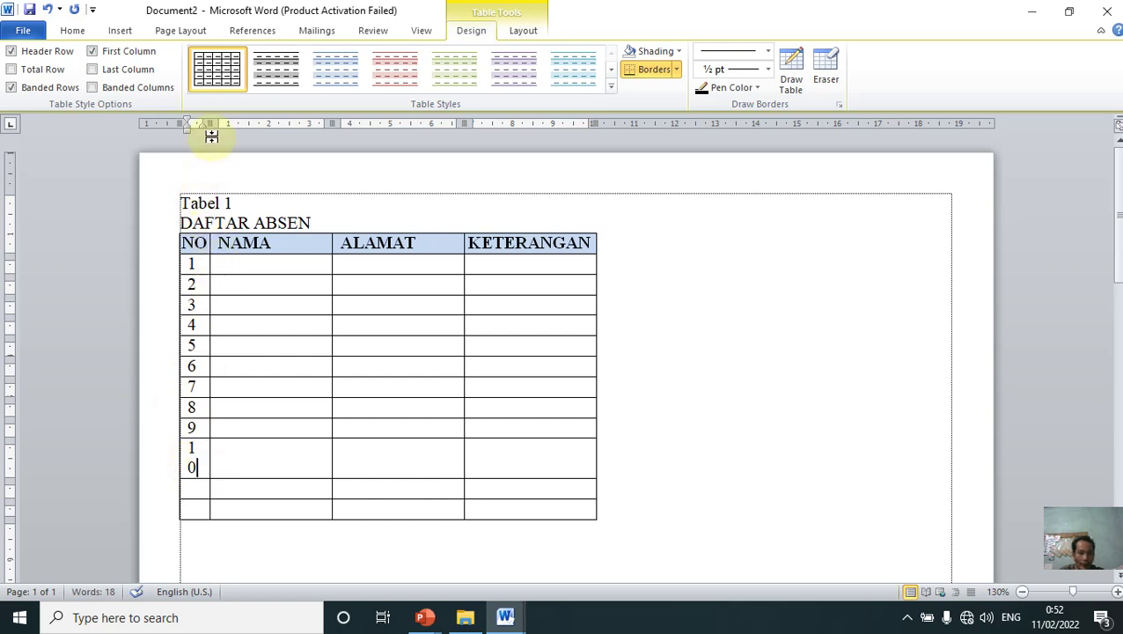
# Step: Shift the NO column indent so 10 fits on one line, then select the two empty rows
pyautogui.moveTo(204, 127); pyautogui.dragTo(211, 128)
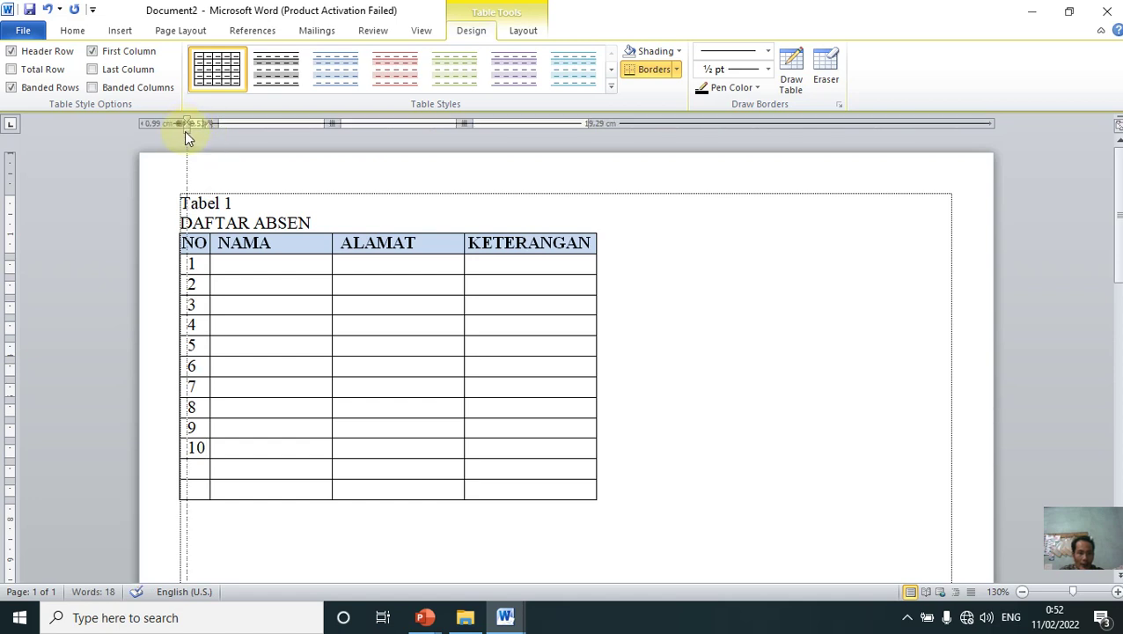
pyautogui.moveTo(184, 132); pyautogui.dragTo(180, 131)
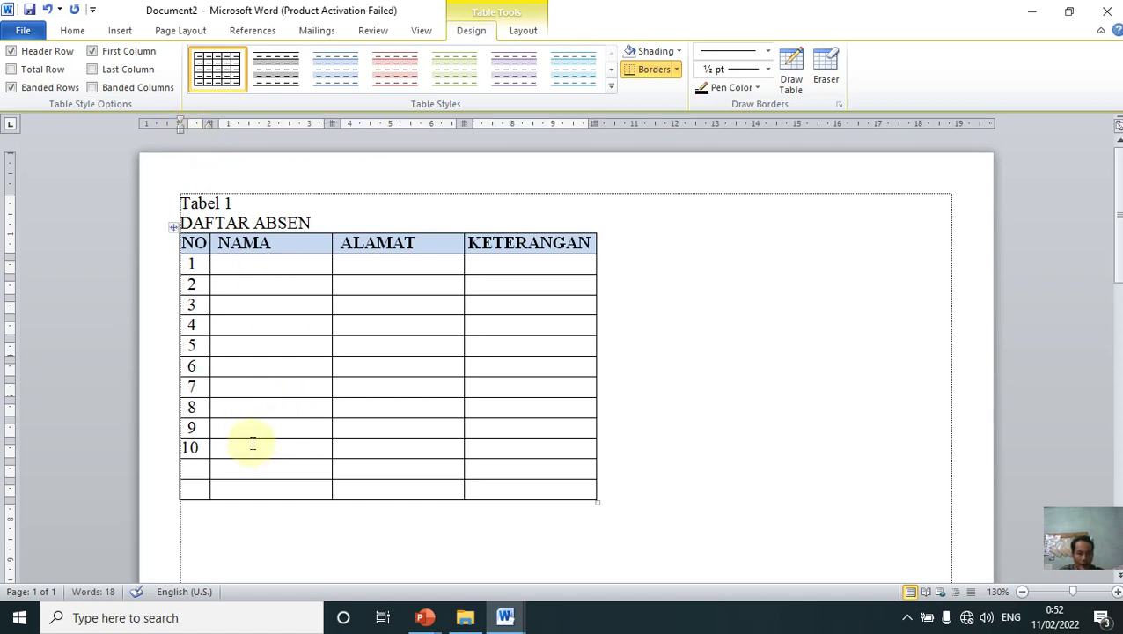
pyautogui.moveTo(203, 468)
pyautogui.mouseDown()
pyautogui.moveTo(522, 478)
pyautogui.moveTo(535, 499)
pyautogui.mouseUp()
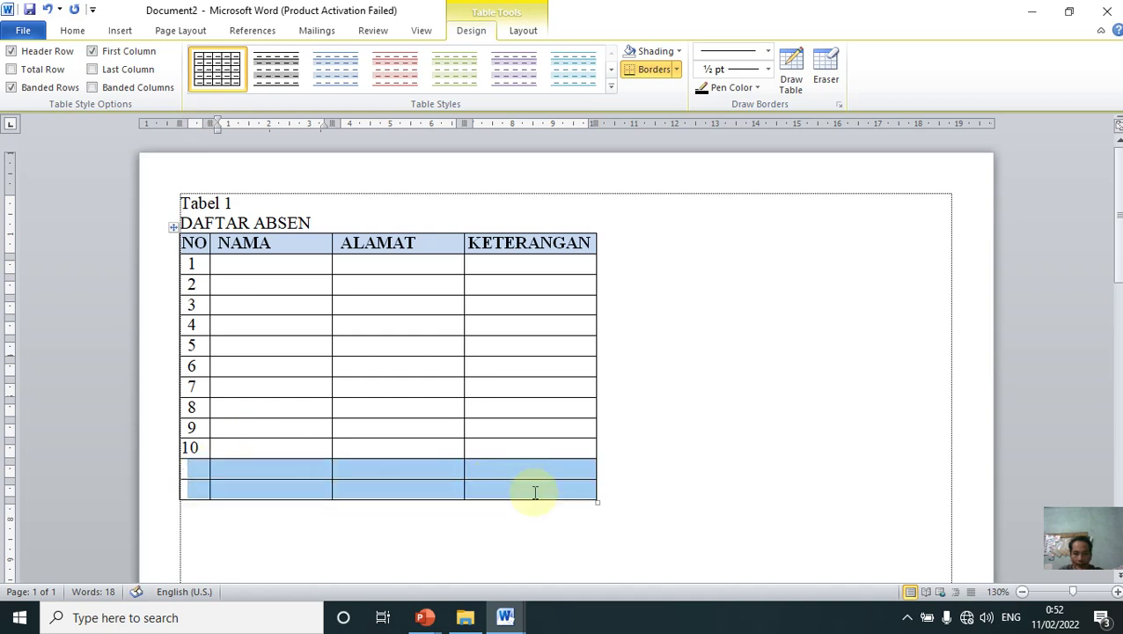
pyautogui.press('BackSpace')
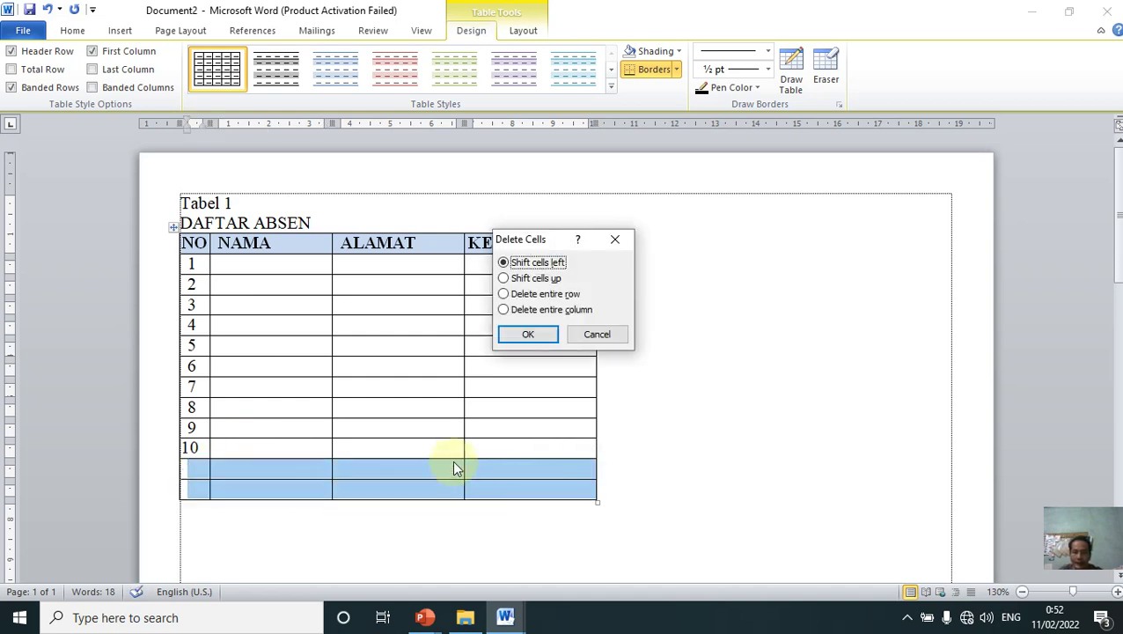
pyautogui.press('Return')
pyautogui.click(255, 264)
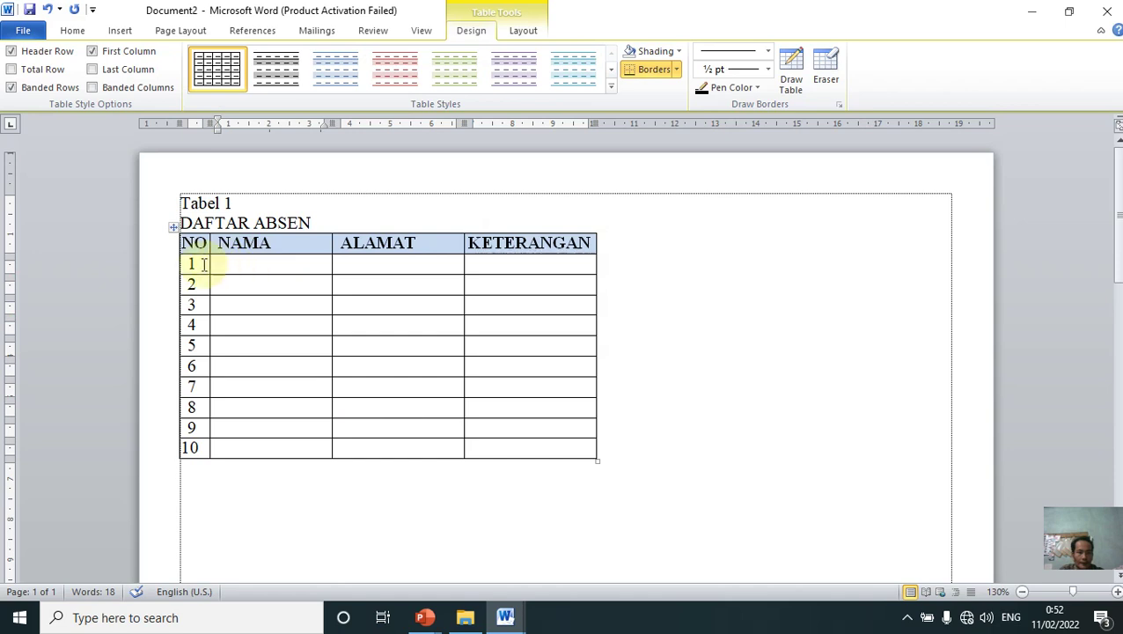
pyautogui.click(290, 246)
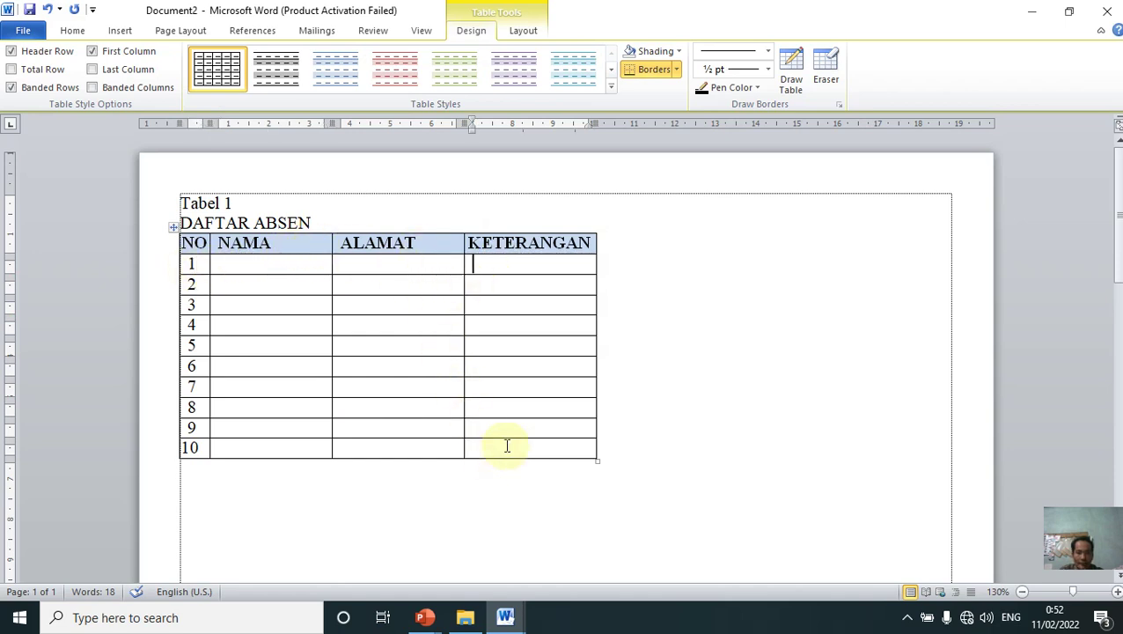
pyautogui.click(262, 471)
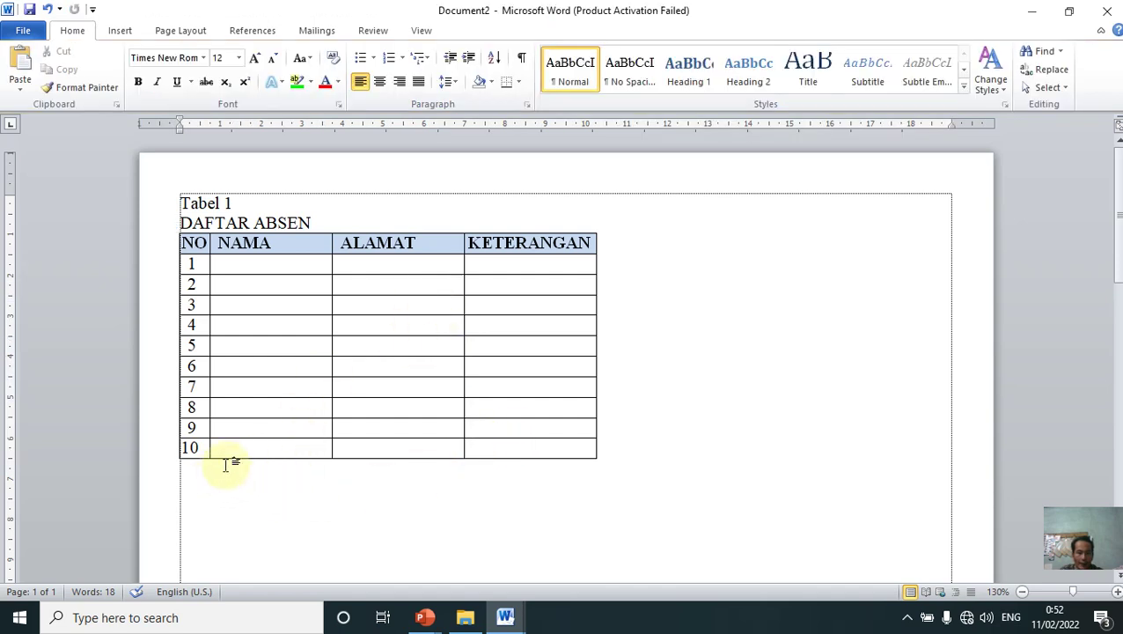
# Step: Apply a Two-column page layout, leaving the attendance table in the left column
pyautogui.click(180, 30)
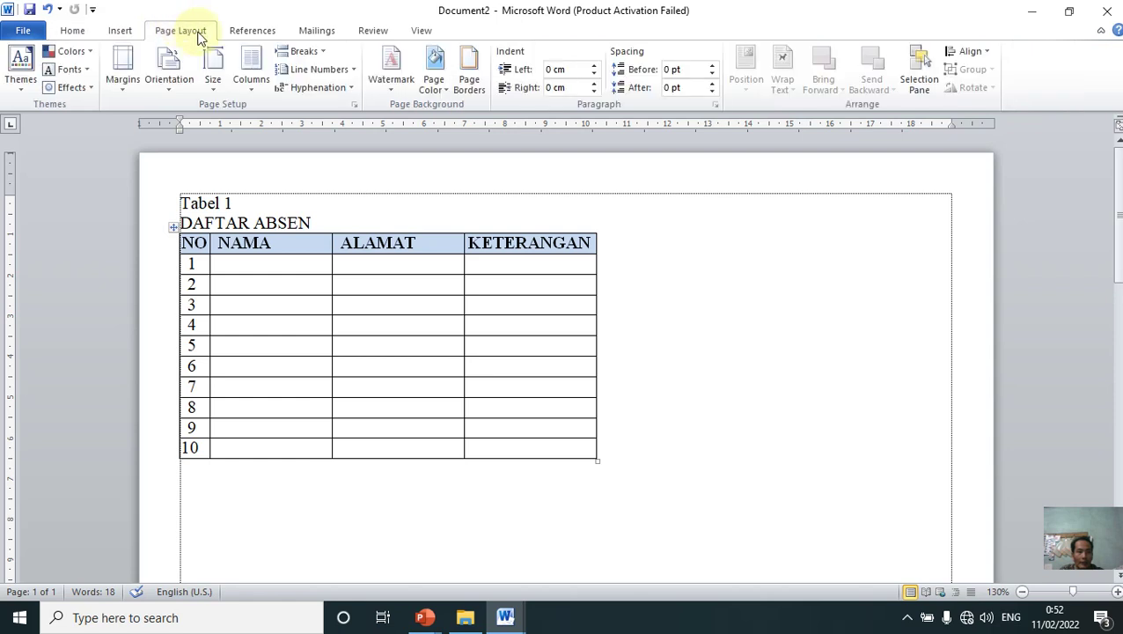
pyautogui.click(262, 93)
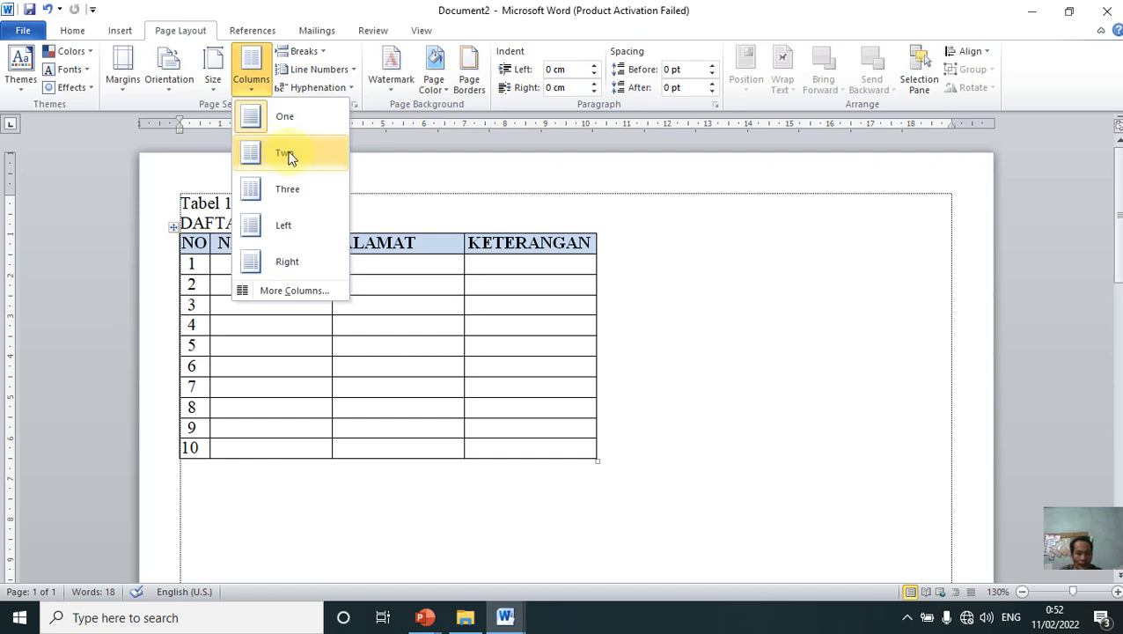
pyautogui.click(286, 154)
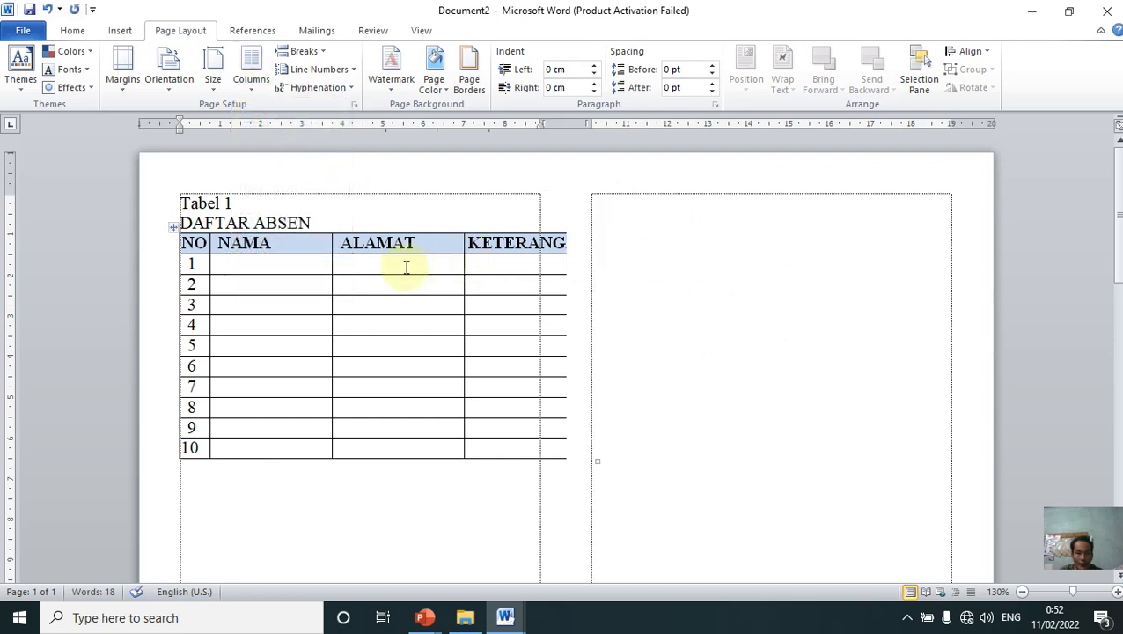
pyautogui.click(293, 246)
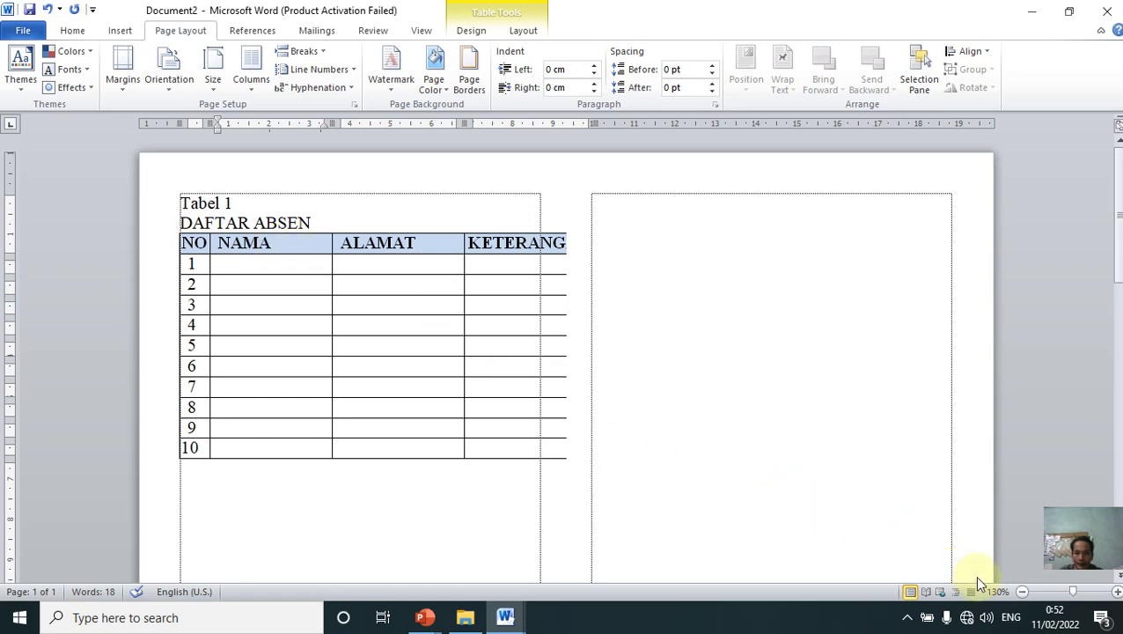
# Step: Zoom out to 100% and narrow the NAMA and ALAMAT columns
pyautogui.click(1021, 591)
pyautogui.click(1021, 591)
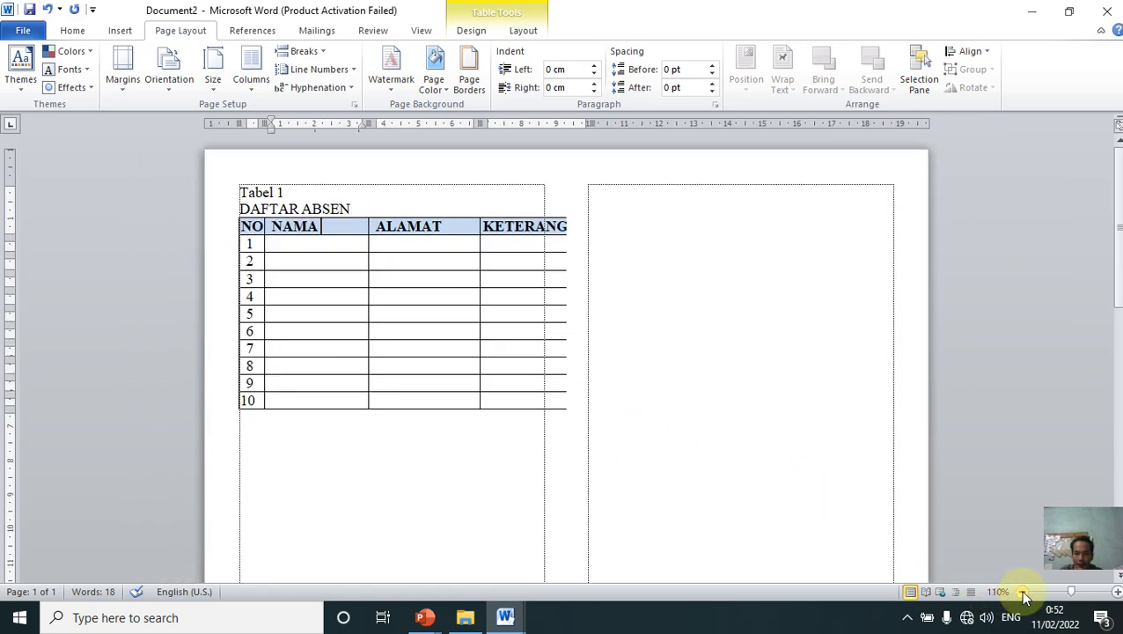
pyautogui.click(1022, 591)
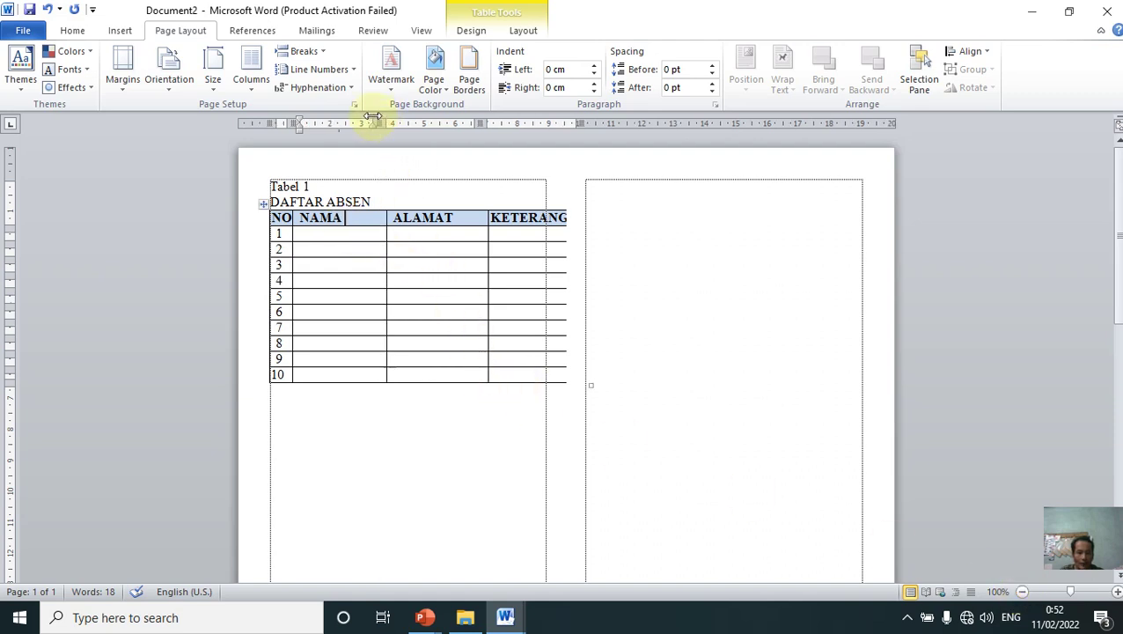
pyautogui.moveTo(386, 123); pyautogui.dragTo(371, 123)
pyautogui.moveTo(473, 123); pyautogui.dragTo(451, 123)
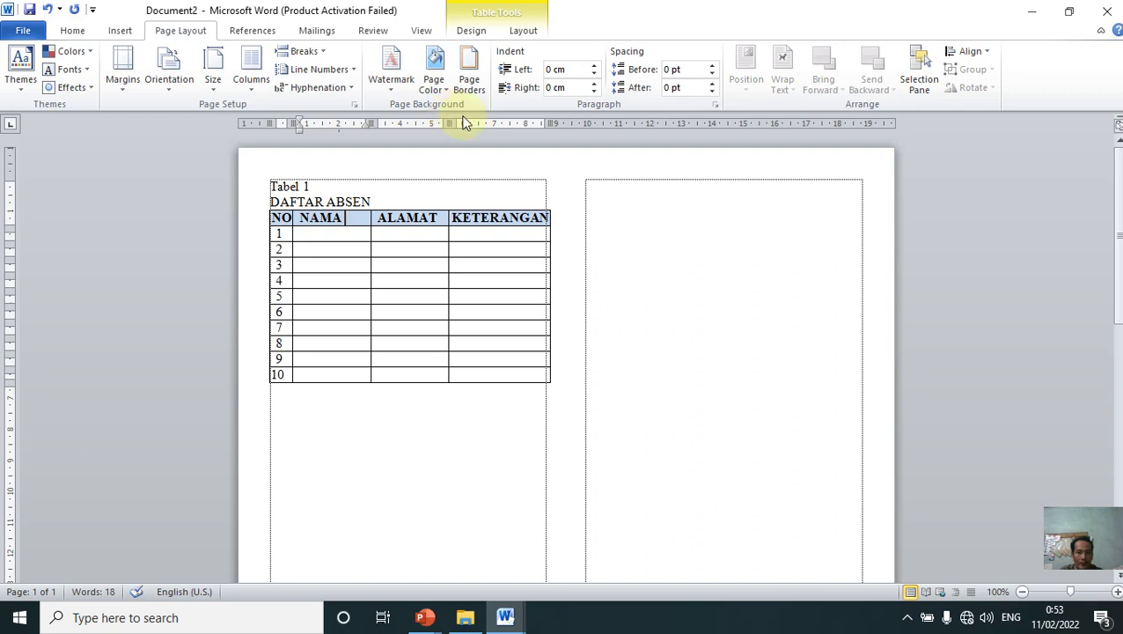
# Step: Widen the left page column and stretch KETERANGAN to its right edge
pyautogui.click(517, 219)
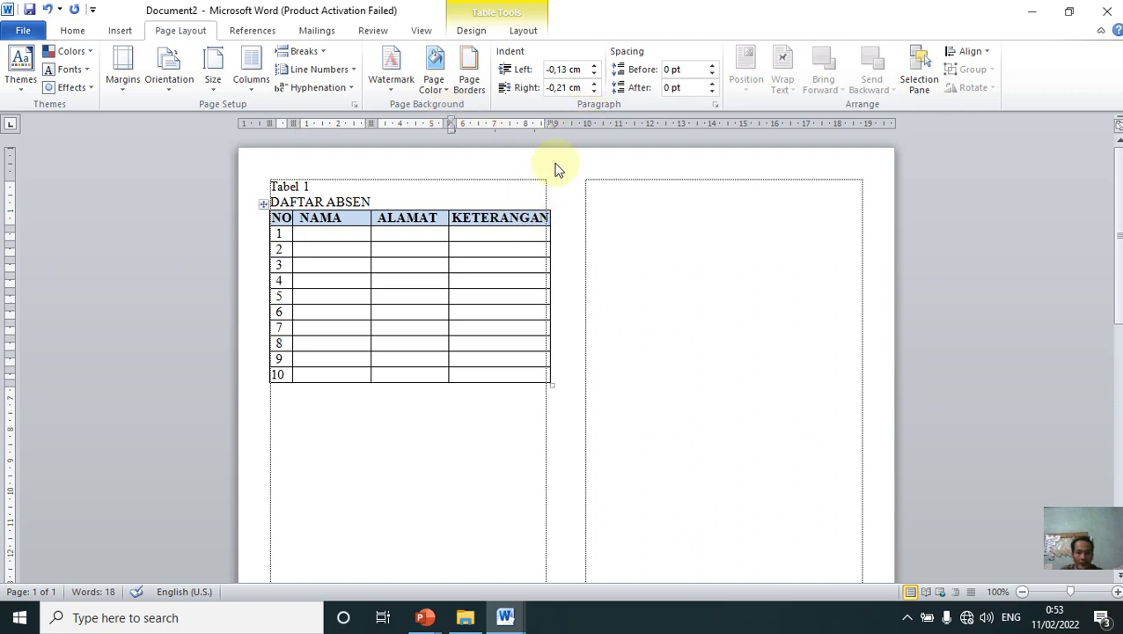
pyautogui.click(526, 186)
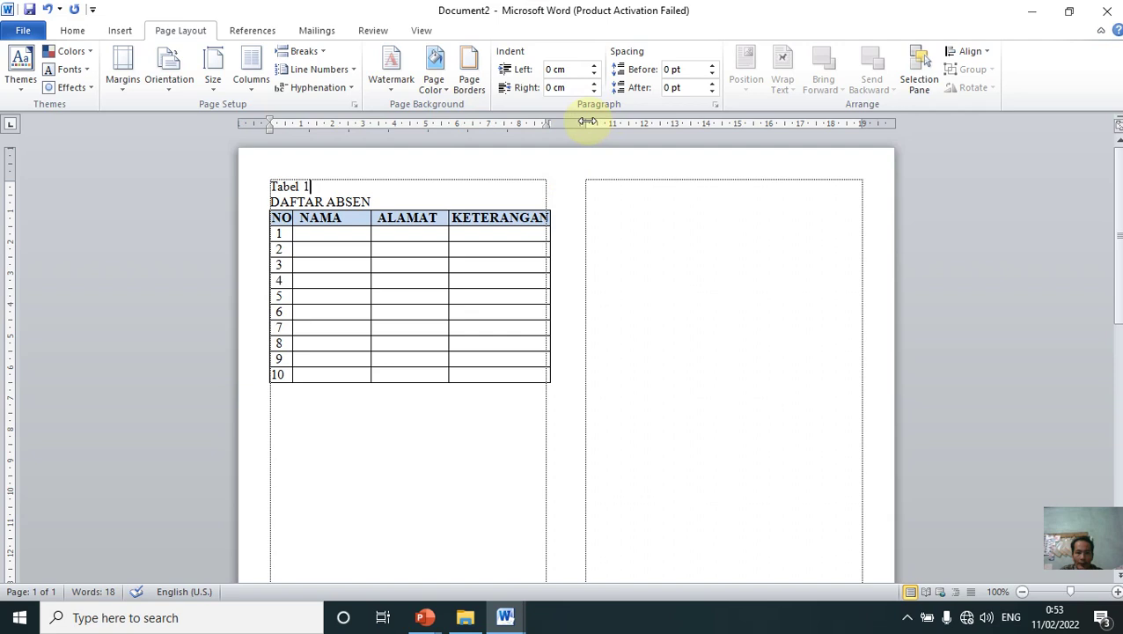
pyautogui.moveTo(585, 123); pyautogui.dragTo(572, 123)
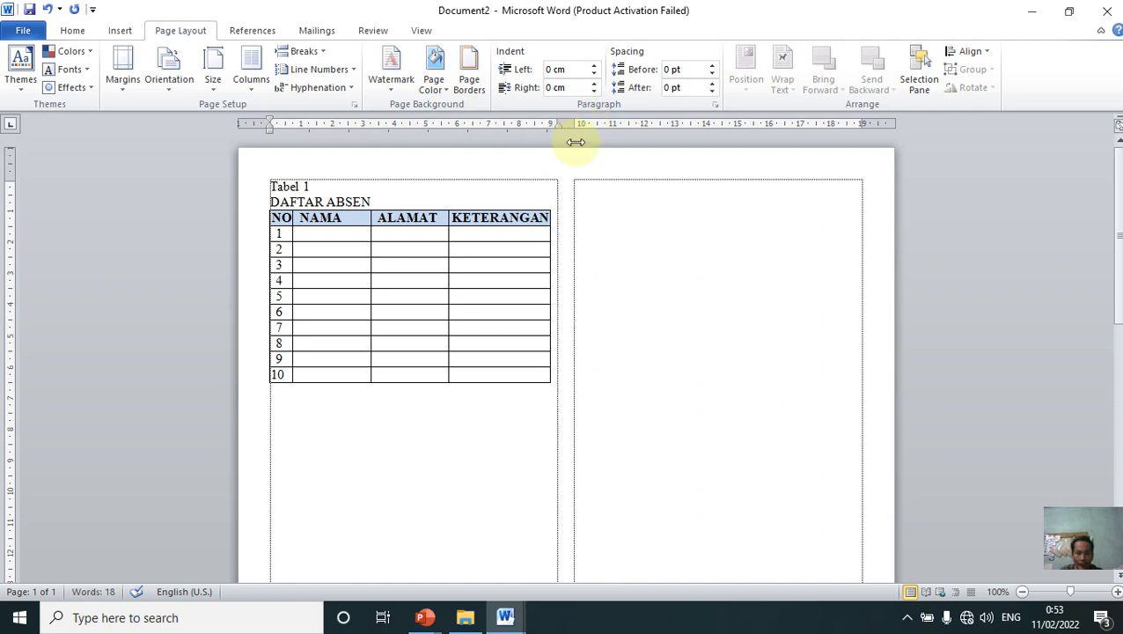
pyautogui.click(529, 227)
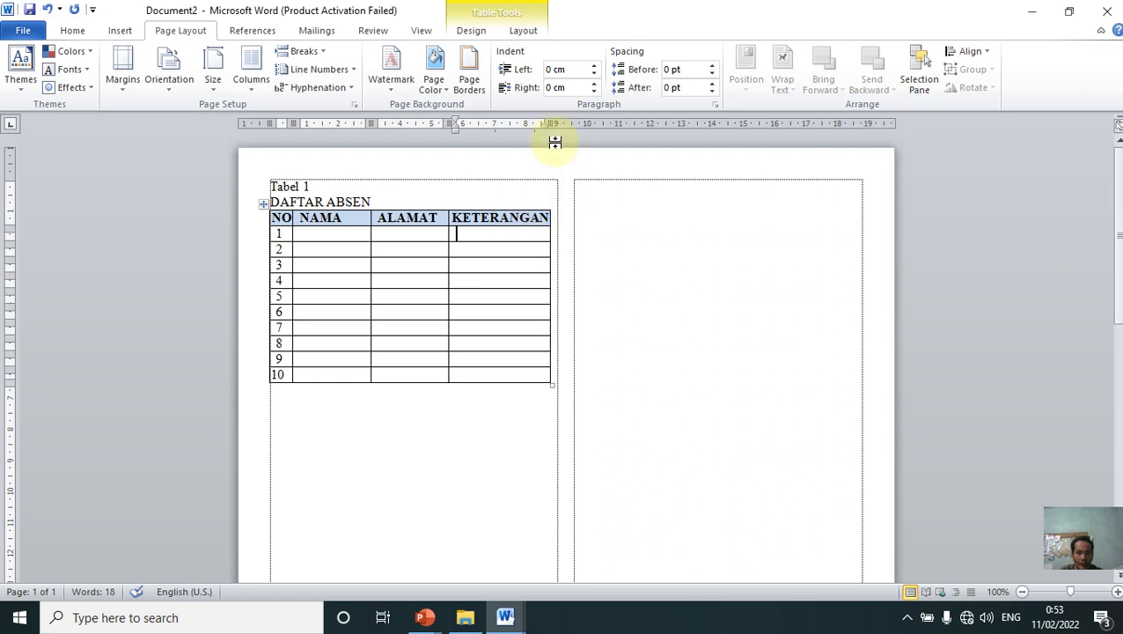
pyautogui.moveTo(547, 118); pyautogui.dragTo(559, 111)
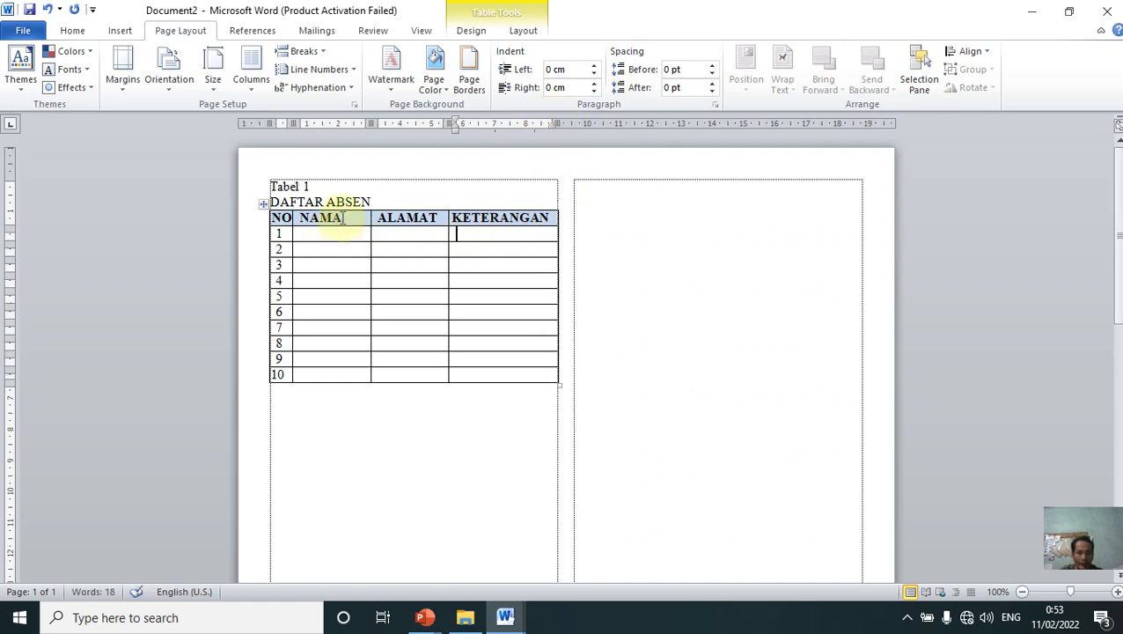
pyautogui.moveTo(373, 202); pyautogui.dragTo(288, 189)
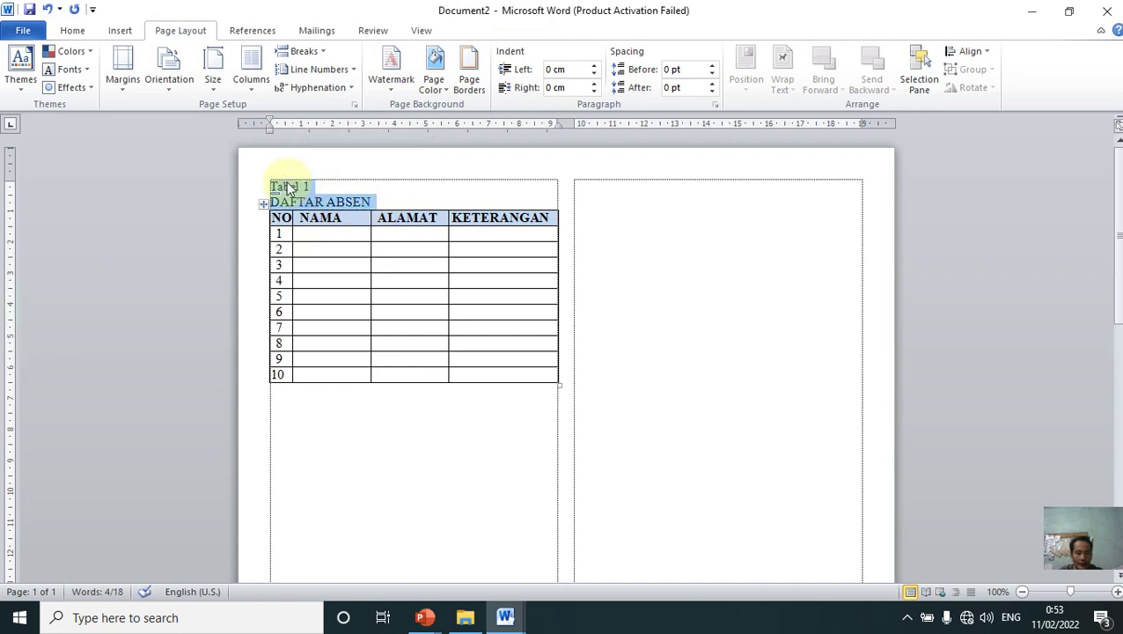
# Step: Bold and centre the Tabel 1 / DAFTAR ABSEN title and add a blank line before the table
pyautogui.hotkey('ctrl', 'e')
pyautogui.hotkey('ctrl', 'b')
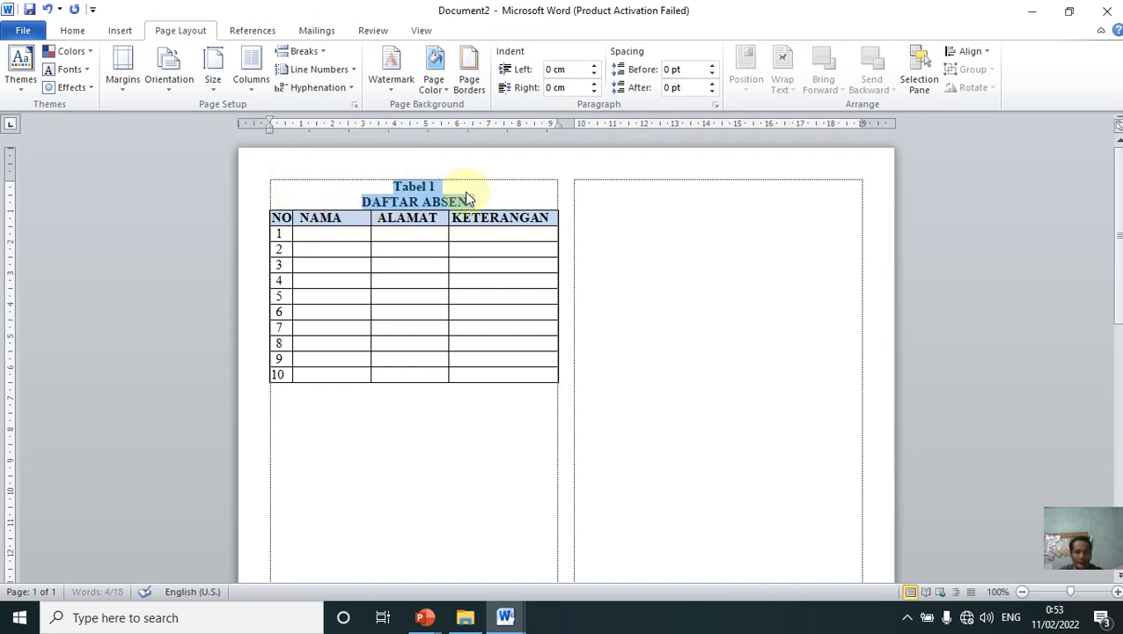
pyautogui.click(493, 200)
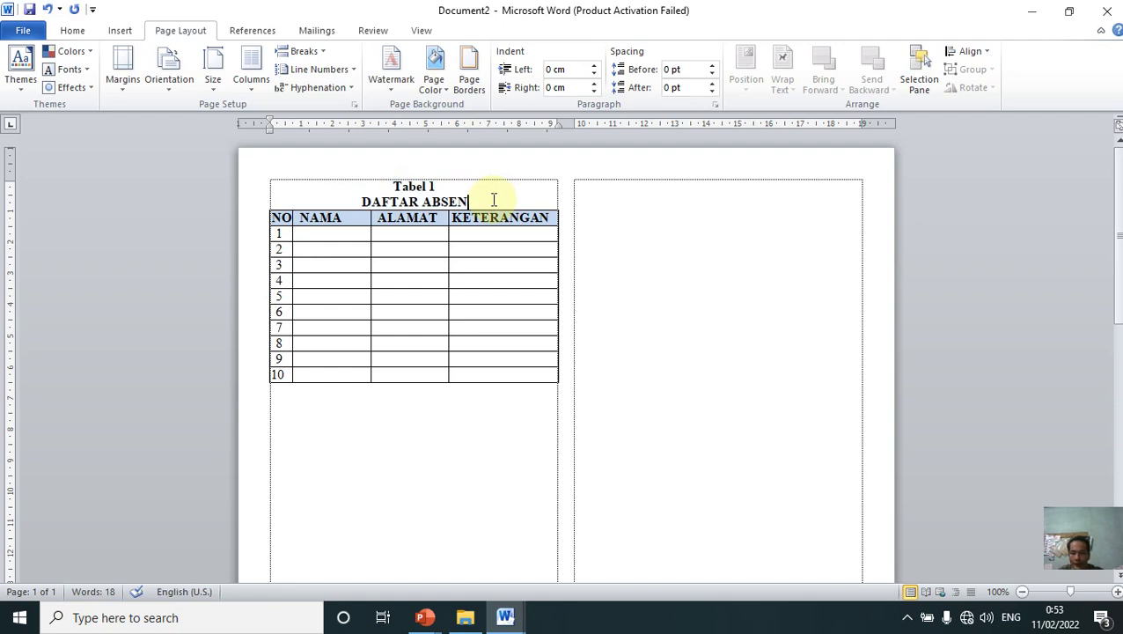
pyautogui.press('Return')
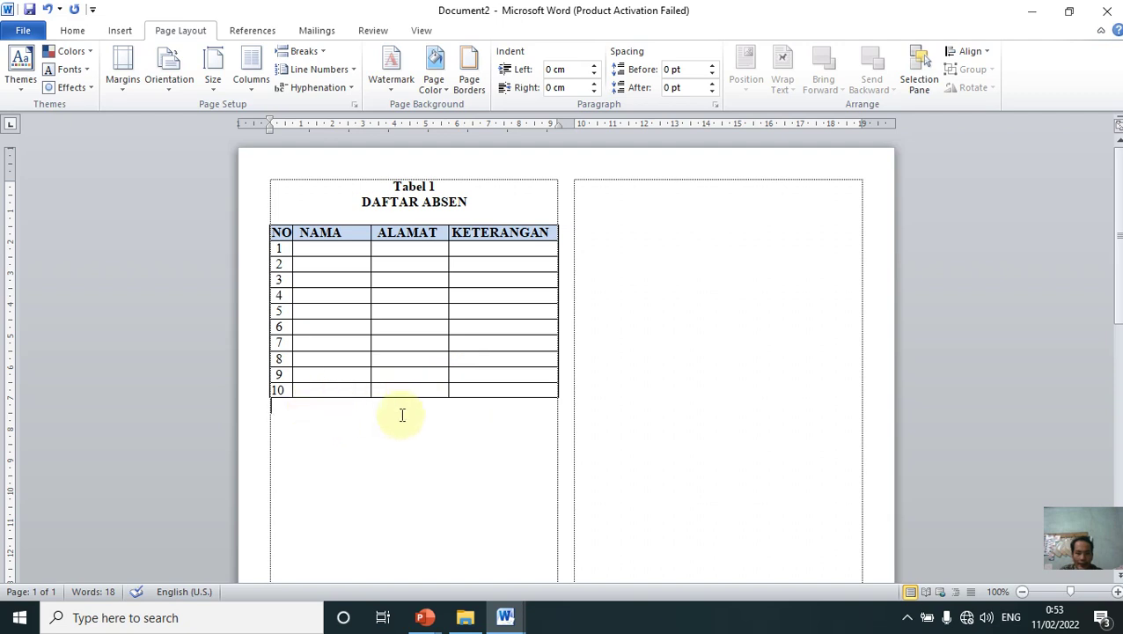
pyautogui.moveTo(342, 415); pyautogui.dragTo(251, 181)
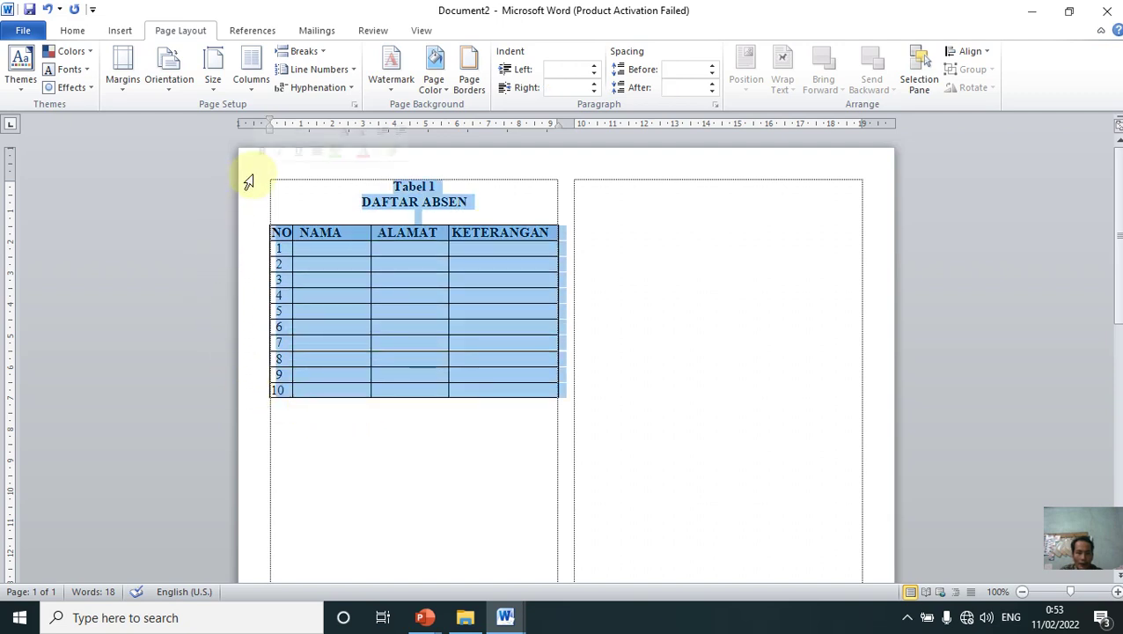
# Step: Paste a copy of the titled table below and renumber it Tabel 2
pyautogui.click(275, 412)
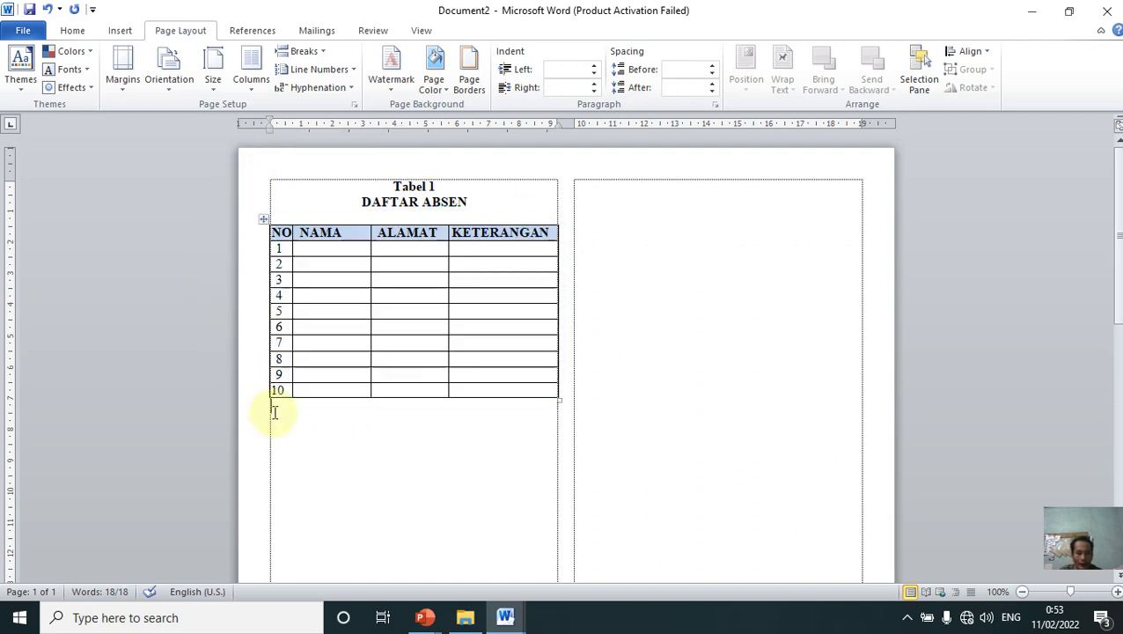
pyautogui.hotkey('ctrl', 'v')
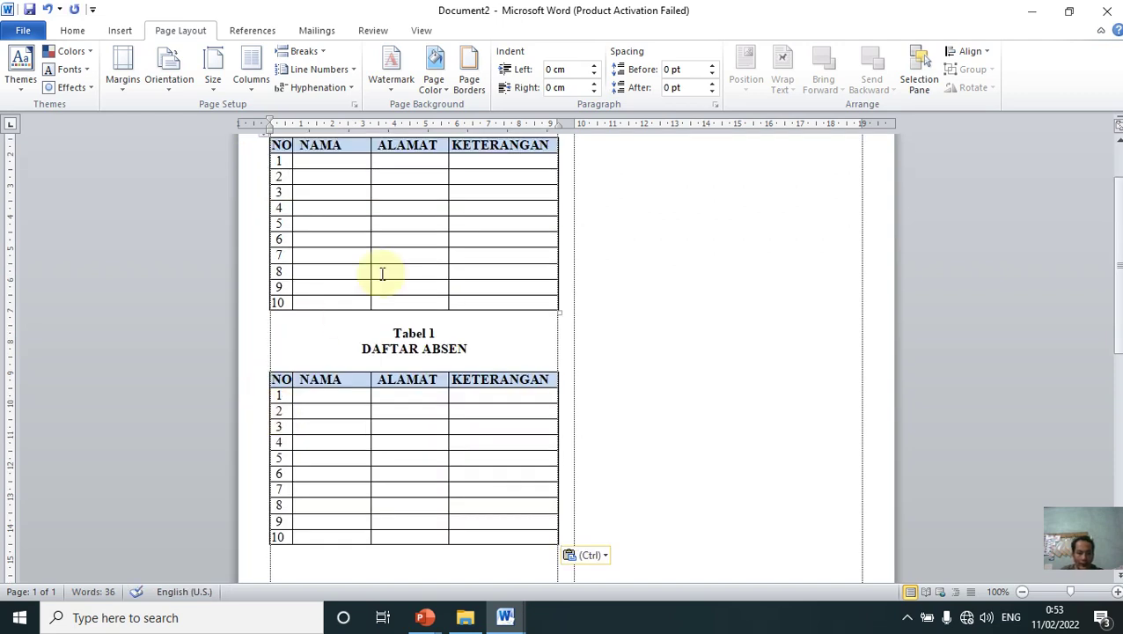
pyautogui.press('BackSpace')
pyautogui.write('2')
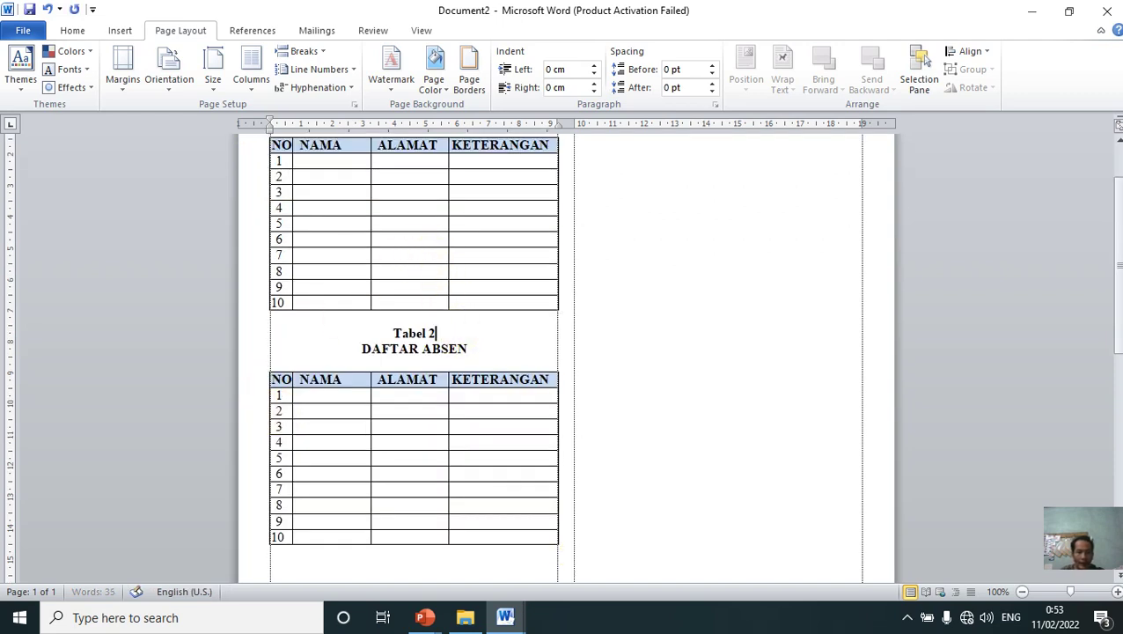
pyautogui.scroll(-1, 394, 419)
pyautogui.scroll(-1, 352, 458)
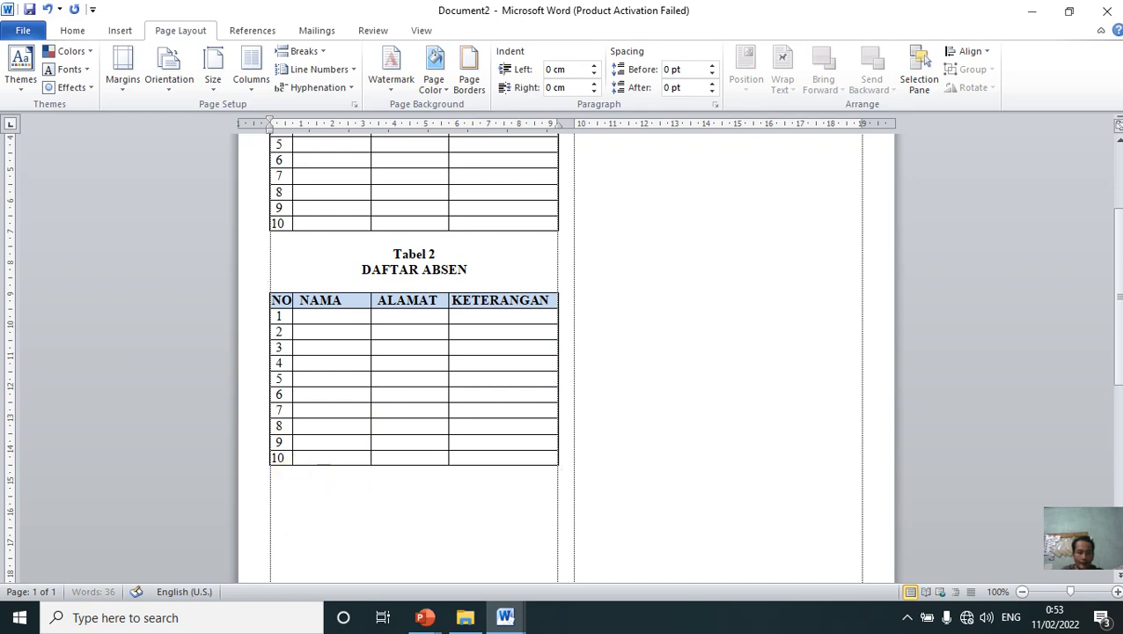
# Step: Paste a third copy of the titled table and renumber it Tabel 3
pyautogui.click(292, 482)
pyautogui.hotkey('ctrl', 'v')
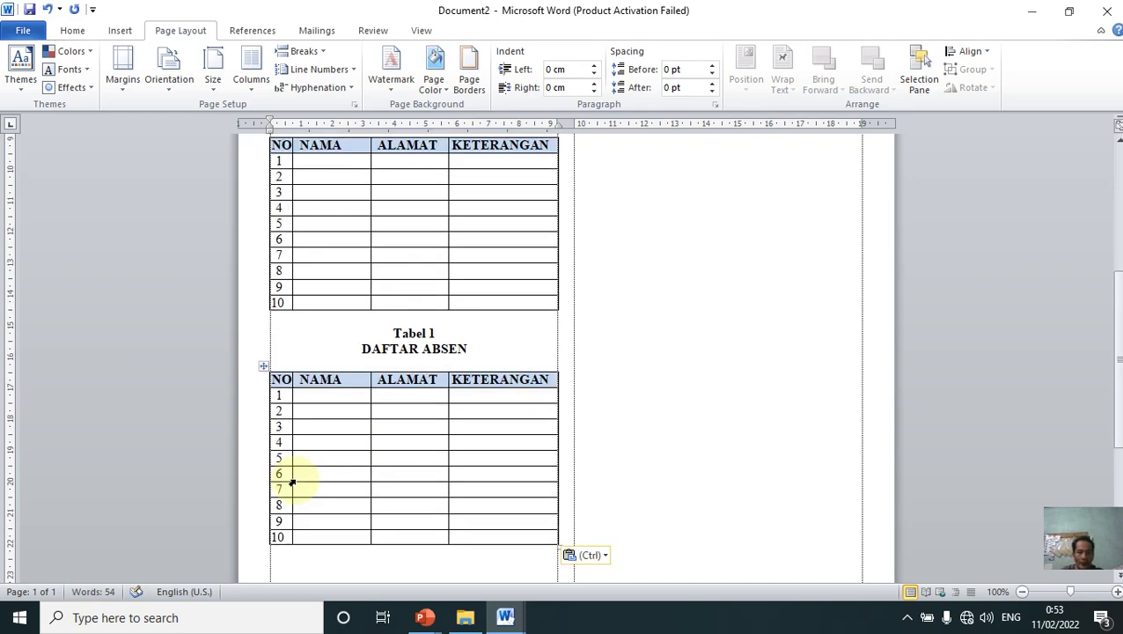
pyautogui.click(450, 332)
pyautogui.press('BackSpace')
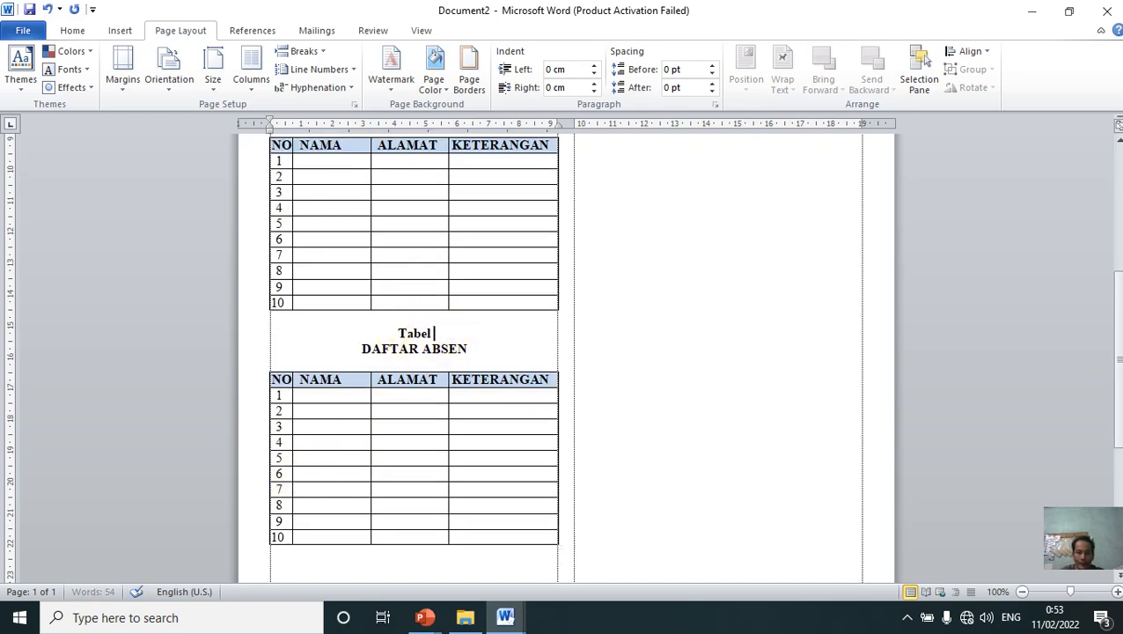
pyautogui.write('3')
pyautogui.scroll(-4, 405, 376)
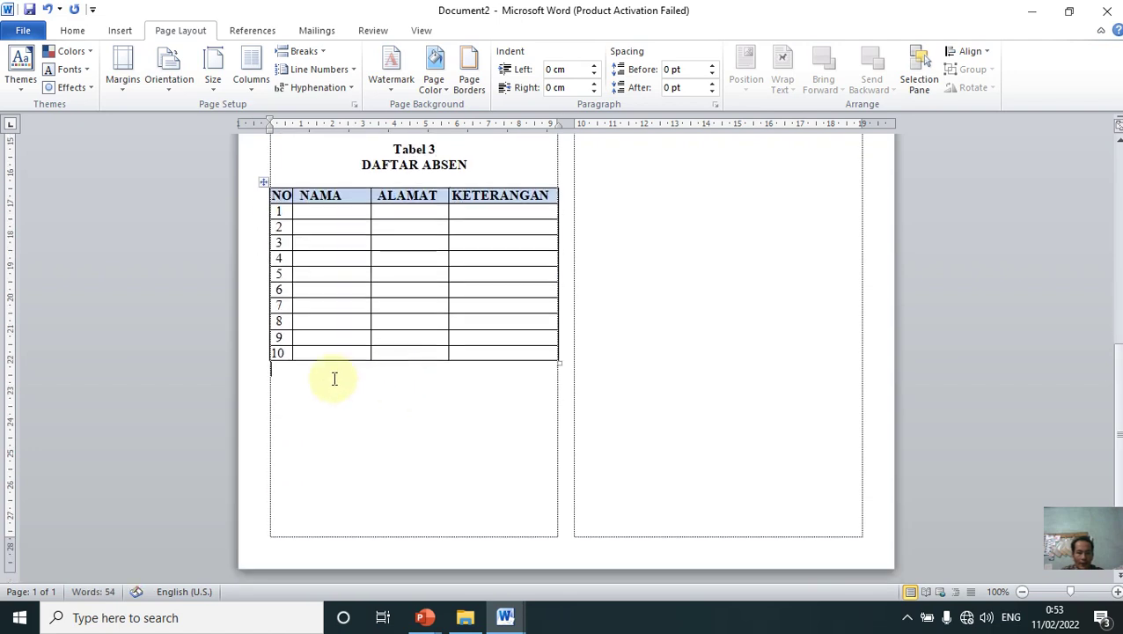
pyautogui.scroll(4, 389, 406)
pyautogui.scroll(-4, 389, 405)
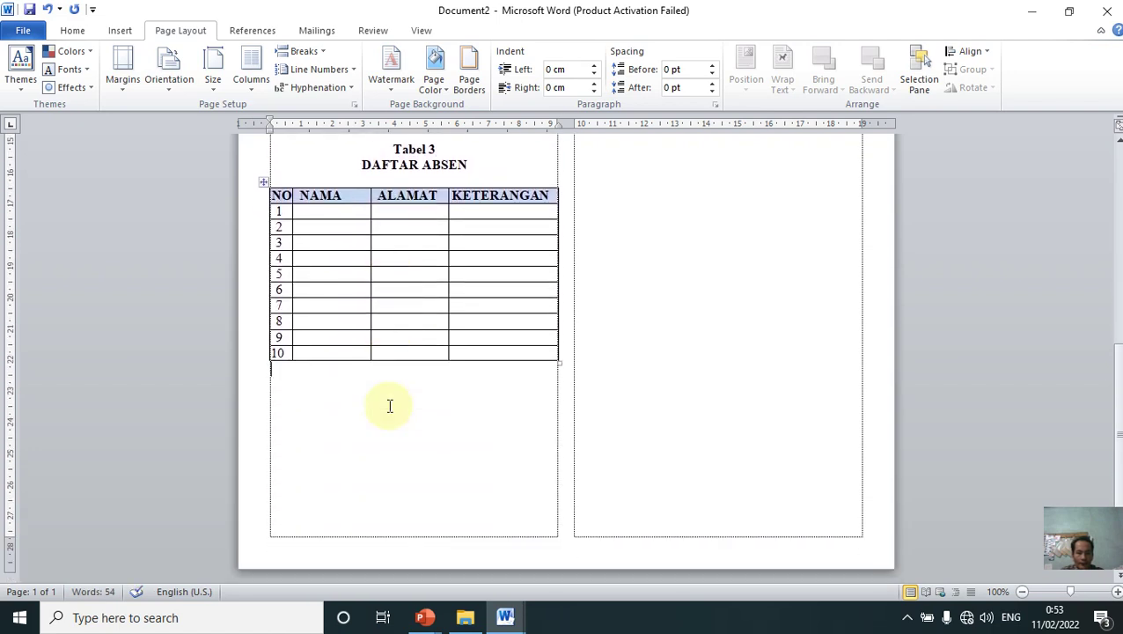
pyautogui.scroll(3, 403, 276)
pyautogui.doubleClick(431, 284)
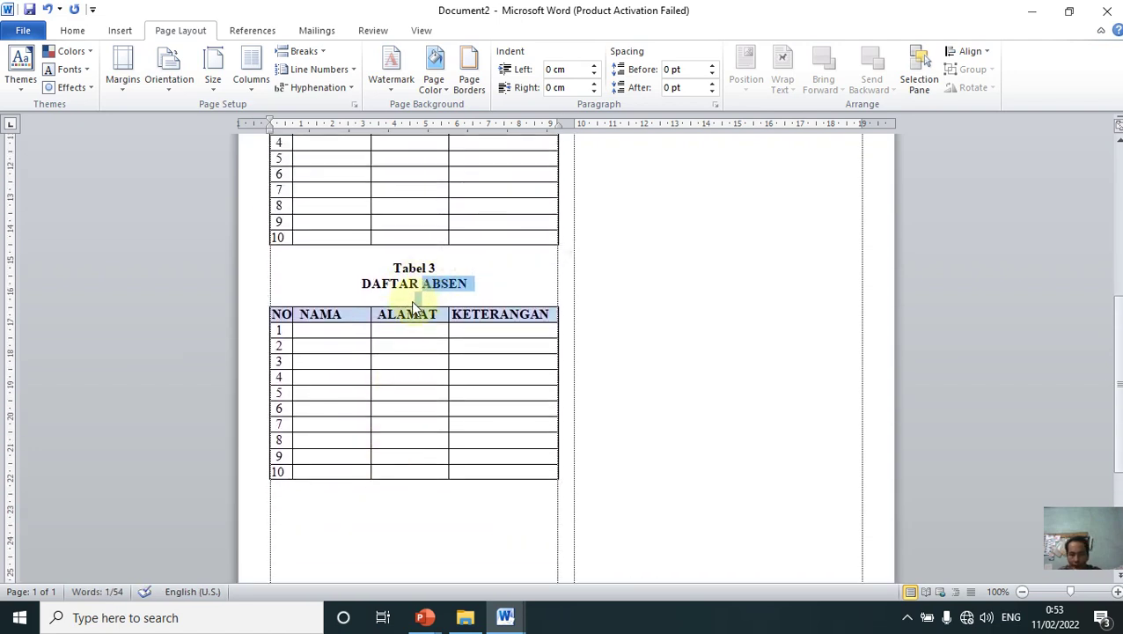
pyautogui.click(415, 299)
# Step: Delete the blank lines above Tabel 3, above Tabel 2 and under DAFTAR ABSEN
pyautogui.scroll(5, 440, 352)
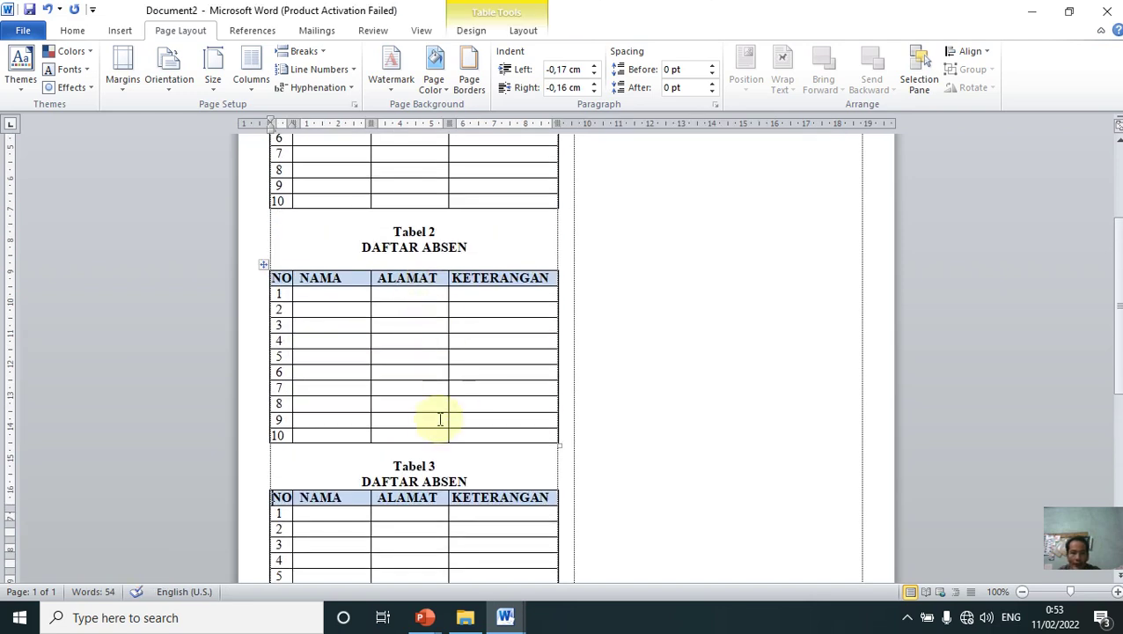
pyautogui.click(426, 452)
pyautogui.press('Delete')
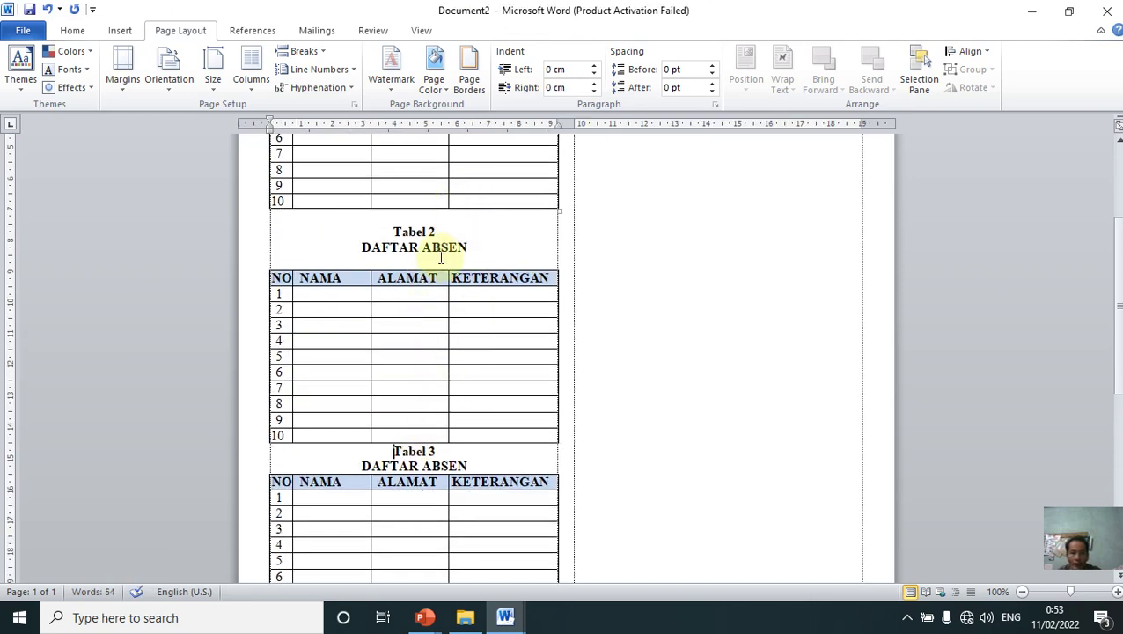
pyautogui.click(440, 255)
pyautogui.press('Delete')
pyautogui.click(413, 218)
pyautogui.press('Delete')
# Step: Delete the blank line under the Tabel 1 DAFTAR ABSEN heading
pyautogui.scroll(4, 439, 255)
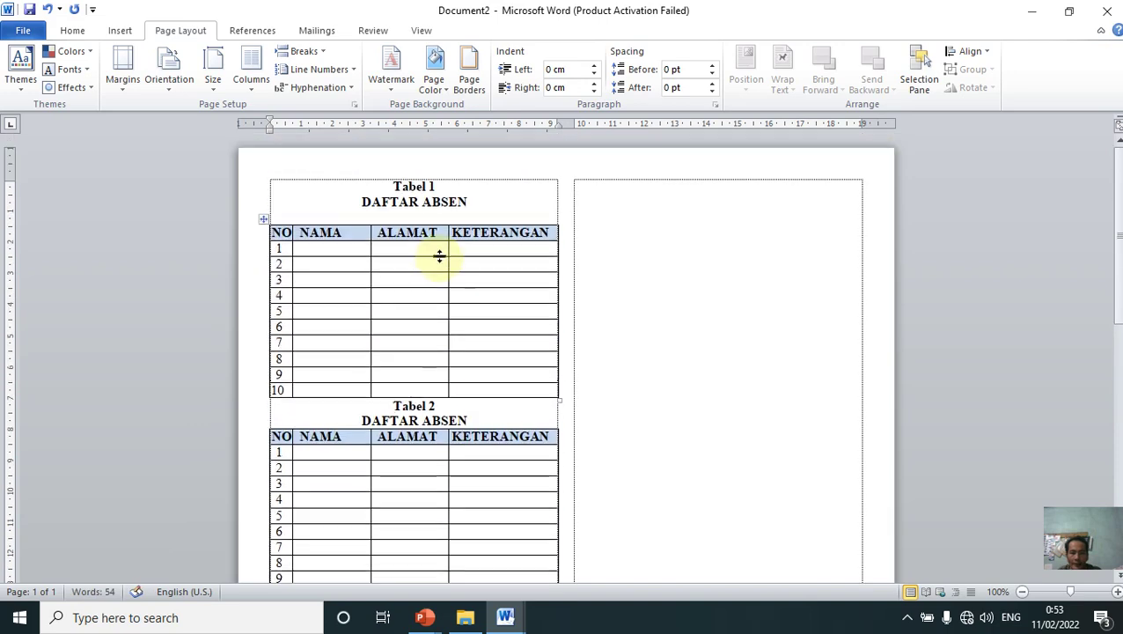
pyautogui.click(423, 214)
pyautogui.press('Delete')
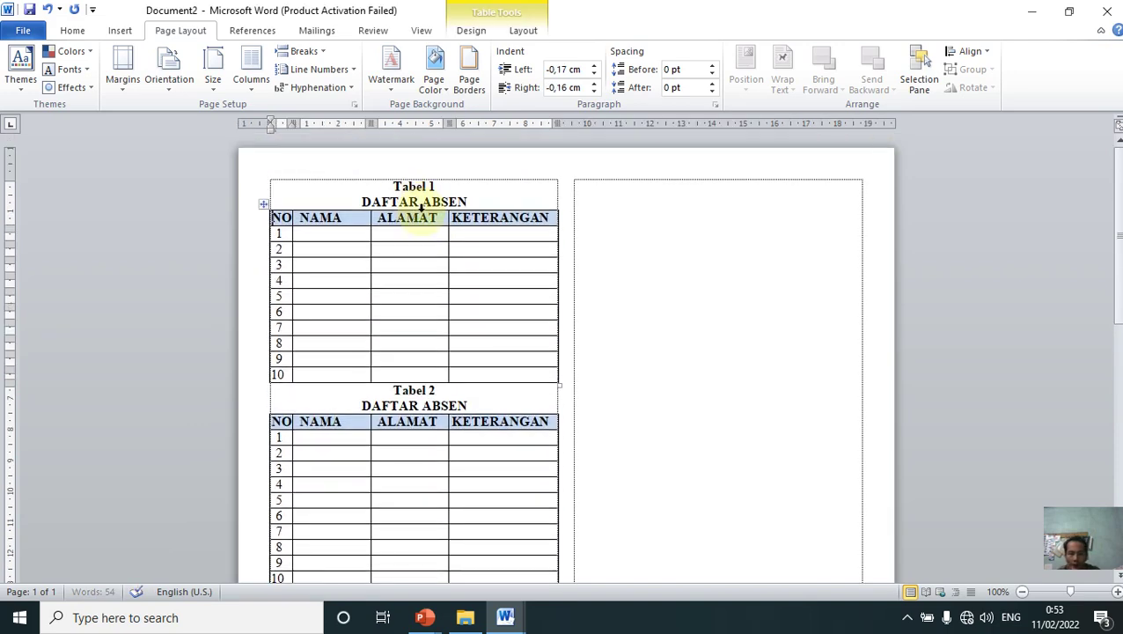
# Step: Paste a copy of the Tabel 1 table below Tabel 3 and remove its blank line
pyautogui.scroll(-3, 378, 360)
pyautogui.click(295, 306)
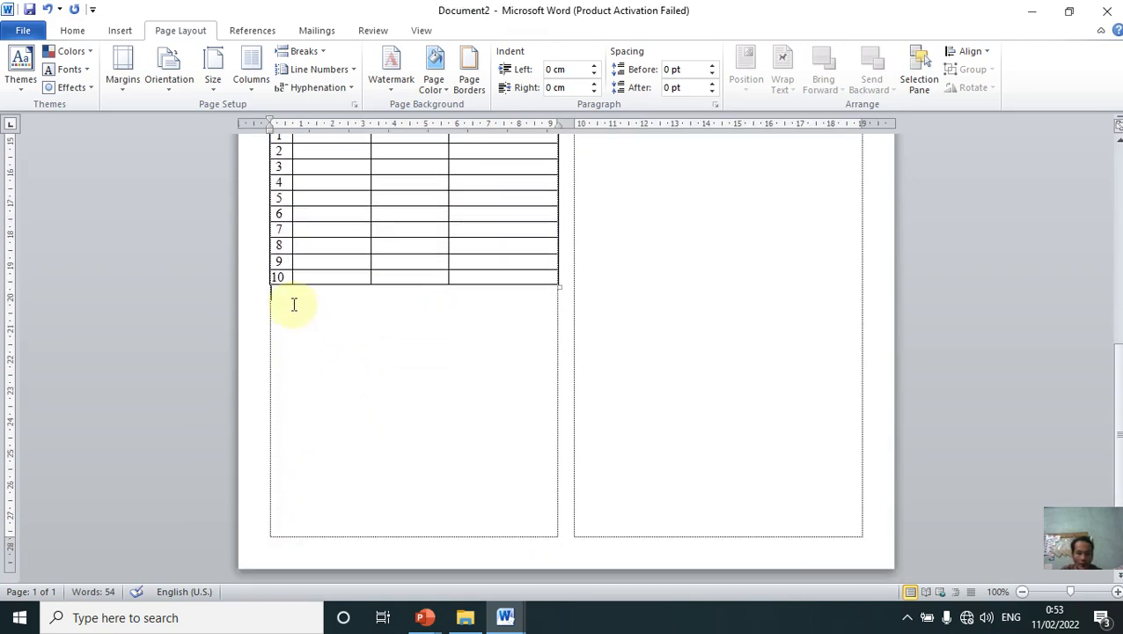
pyautogui.write('Tabel 1 DAFTAR ABSEN  NO\tNAMA\tALAMAT\tKETERANGAN 1\t\t\t 2\t\t\t 3\t\t\t 4\t\t\t 5\t\t\t 6\t\t\t 7\t\t\t 8\t\t\t 9\t\t\t 10')
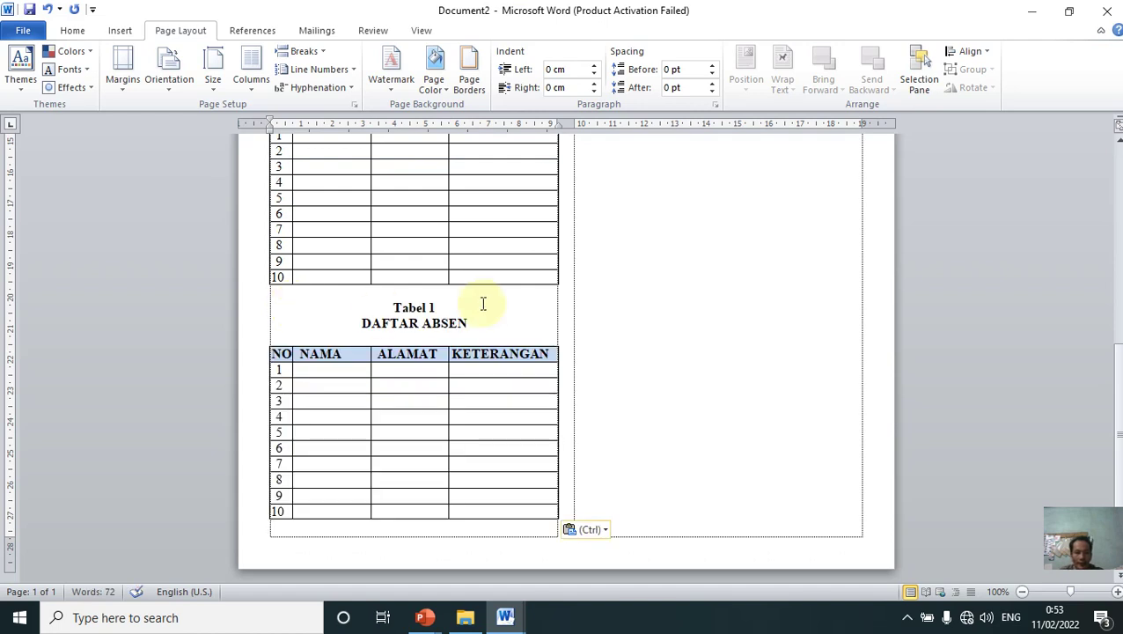
pyautogui.press('Delete')
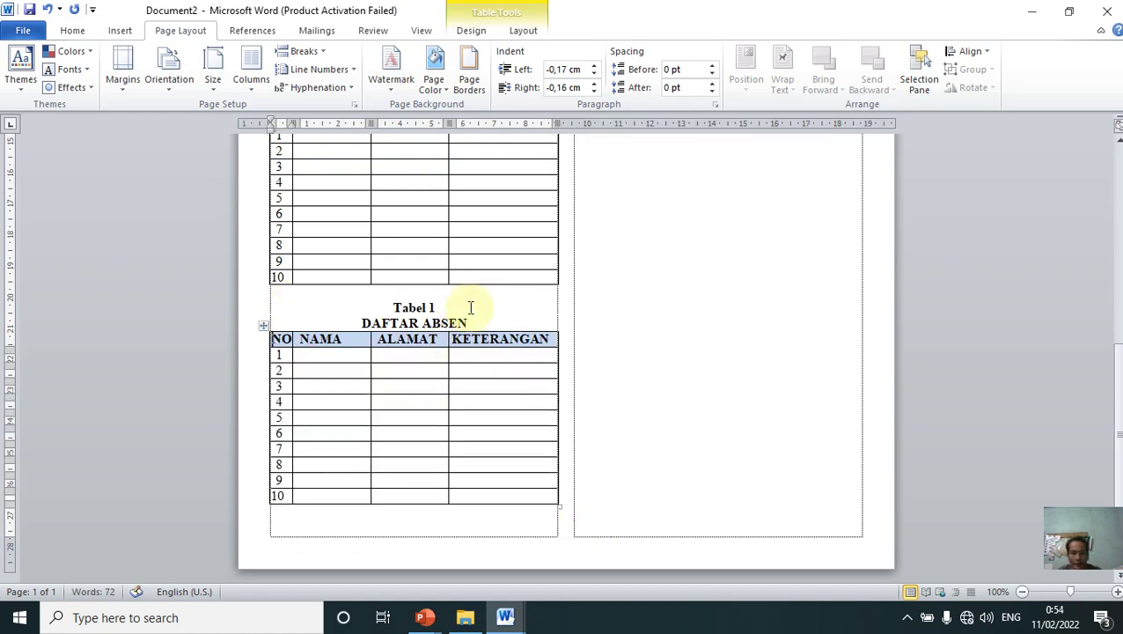
# Step: Add a blank line above the Tabel 2 caption to space the tables
pyautogui.scroll(3, 468, 313)
pyautogui.click(388, 248)
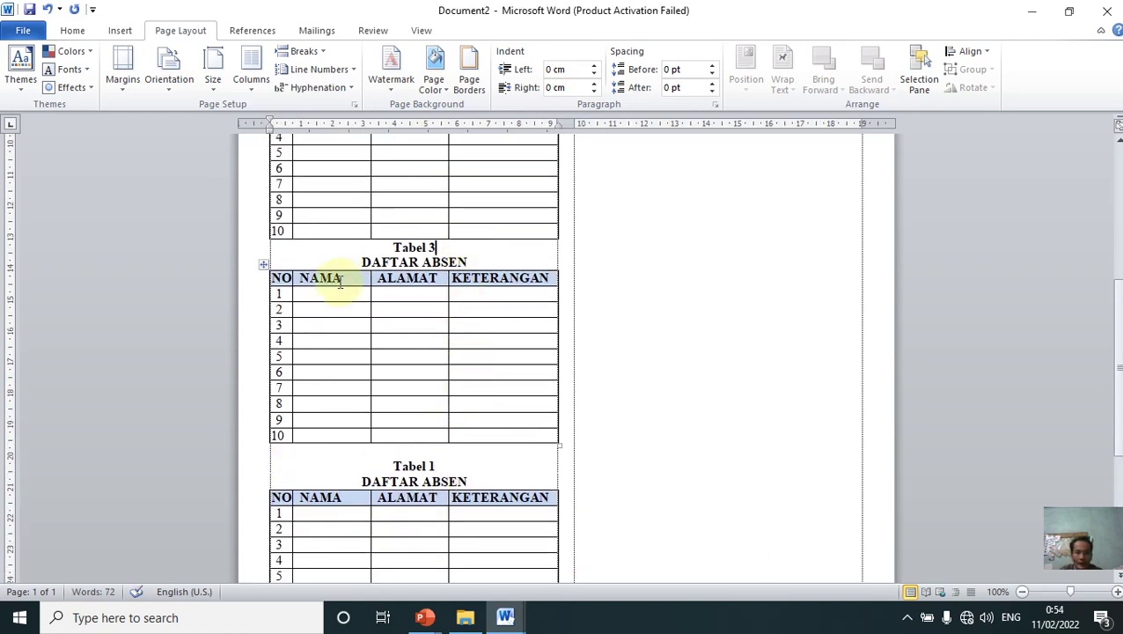
pyautogui.scroll(3, 408, 251)
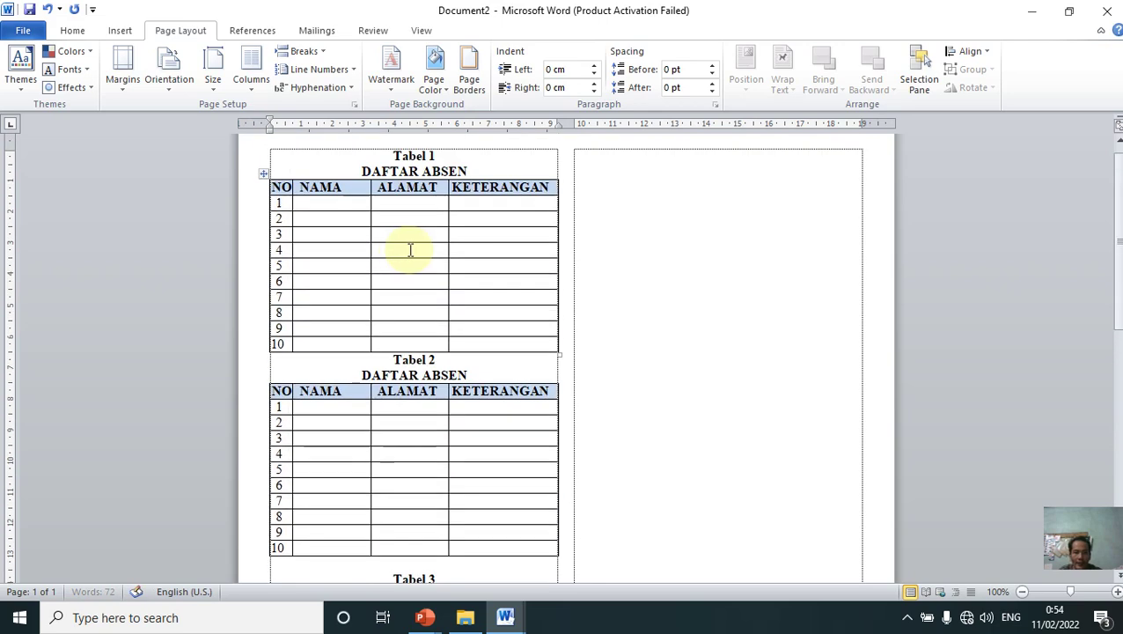
pyautogui.click(393, 360)
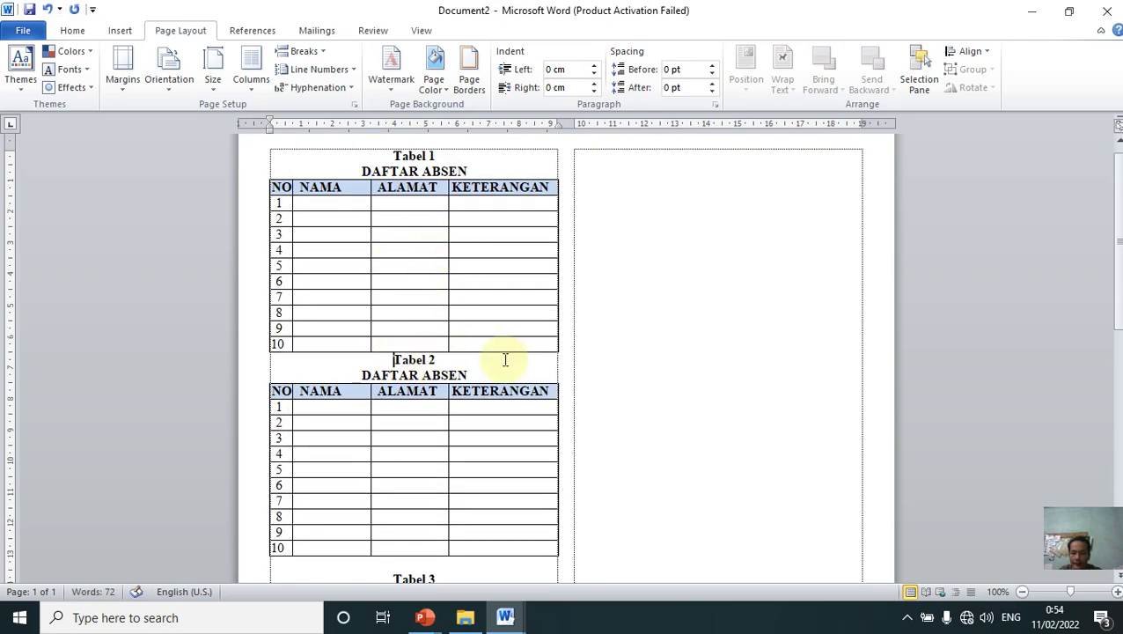
pyautogui.press('Return')
pyautogui.scroll(-5, 446, 369)
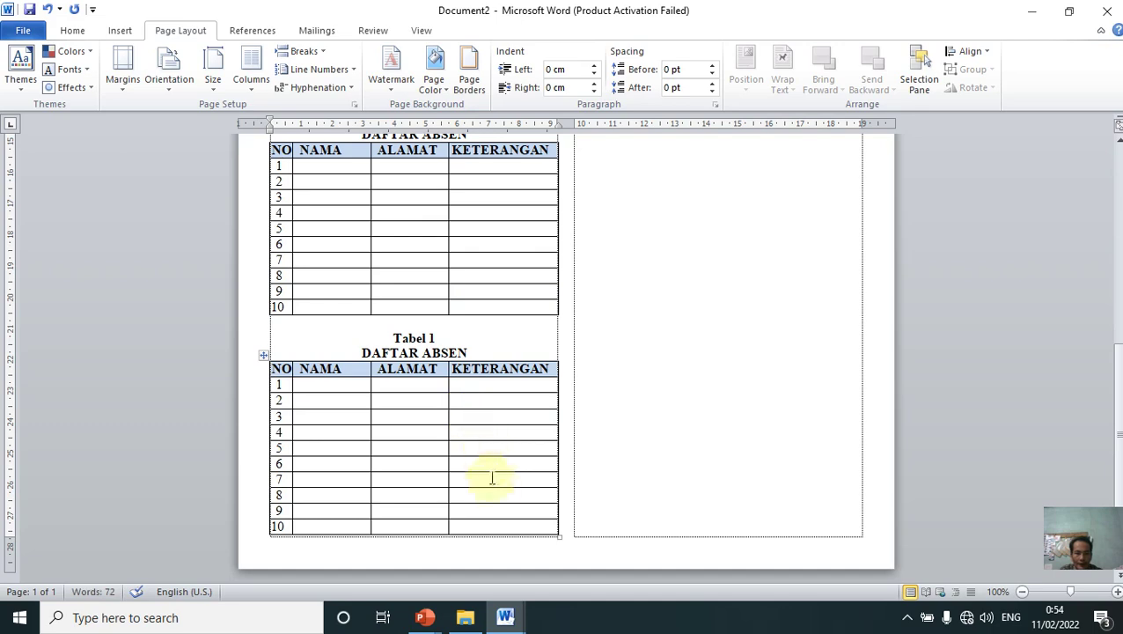
pyautogui.scroll(2, 494, 490)
pyautogui.scroll(-2, 498, 491)
# Step: Copy all four left-column attendance tables and paste them into the empty right column
pyautogui.moveTo(532, 526); pyautogui.dragTo(339, 188)
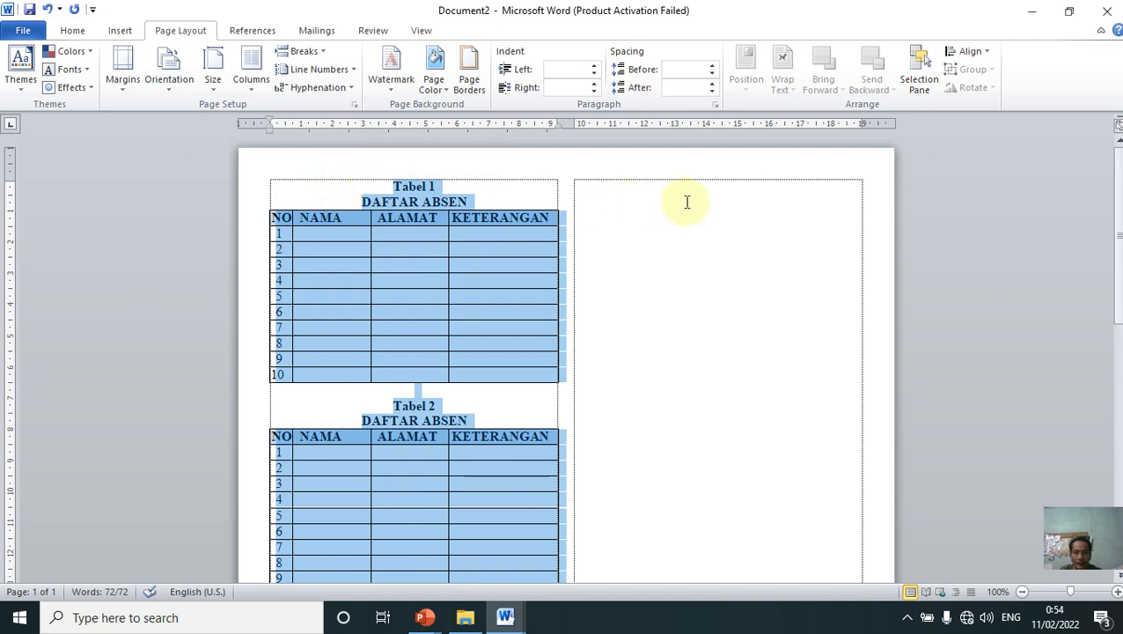
pyautogui.click(645, 198)
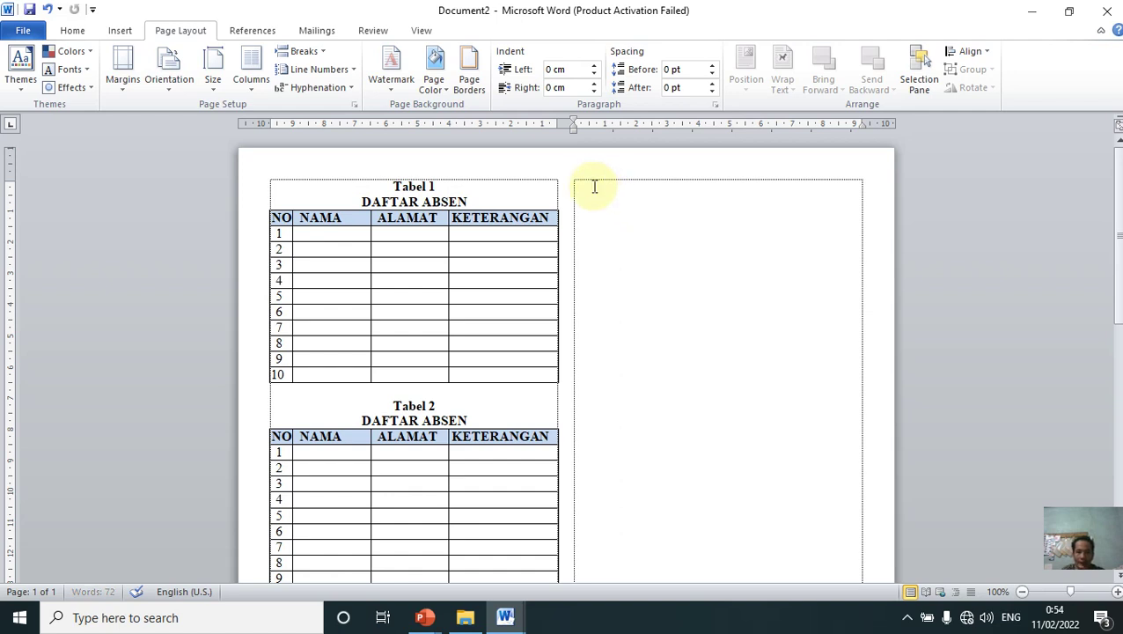
pyautogui.hotkey('ctrl', 'v')
pyautogui.scroll(1, 652, 306)
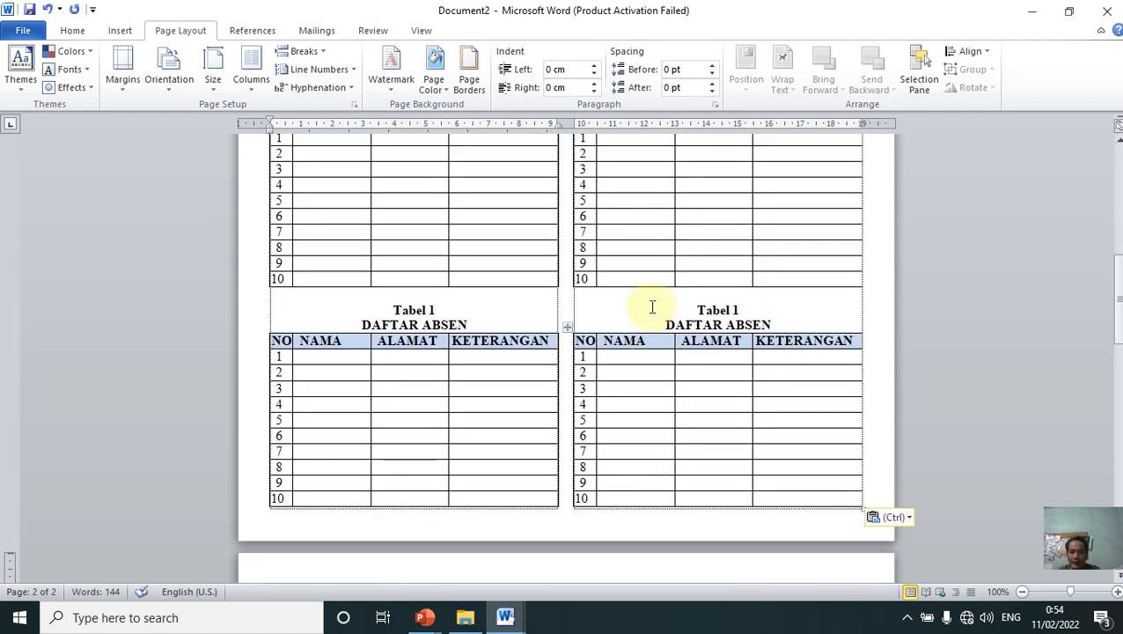
pyautogui.click(652, 306)
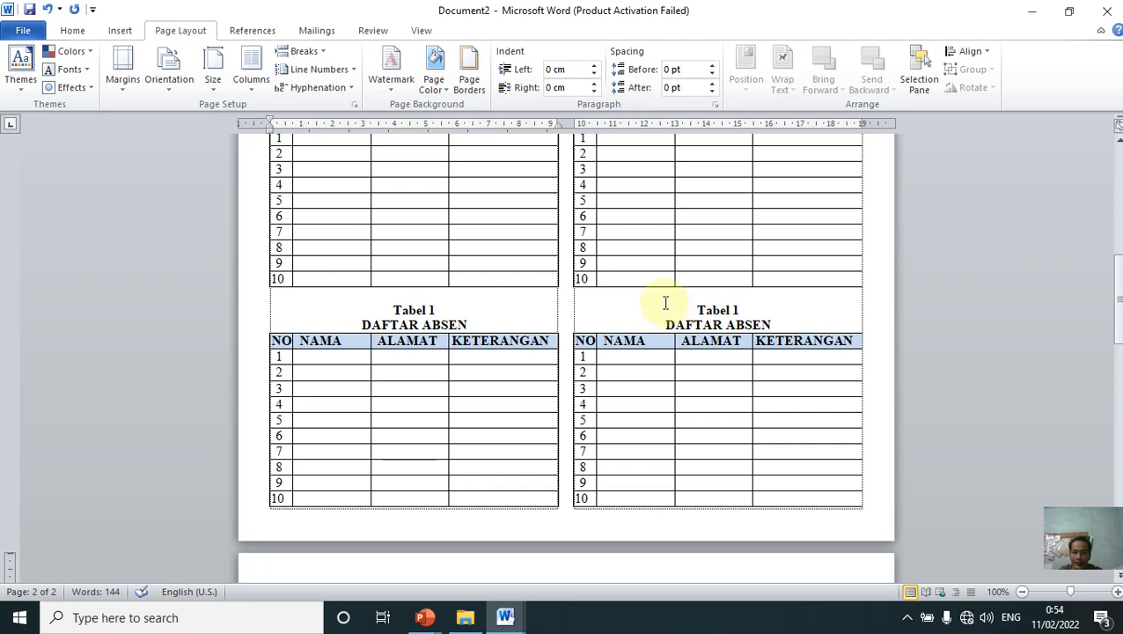
pyautogui.scroll(-3, 620, 361)
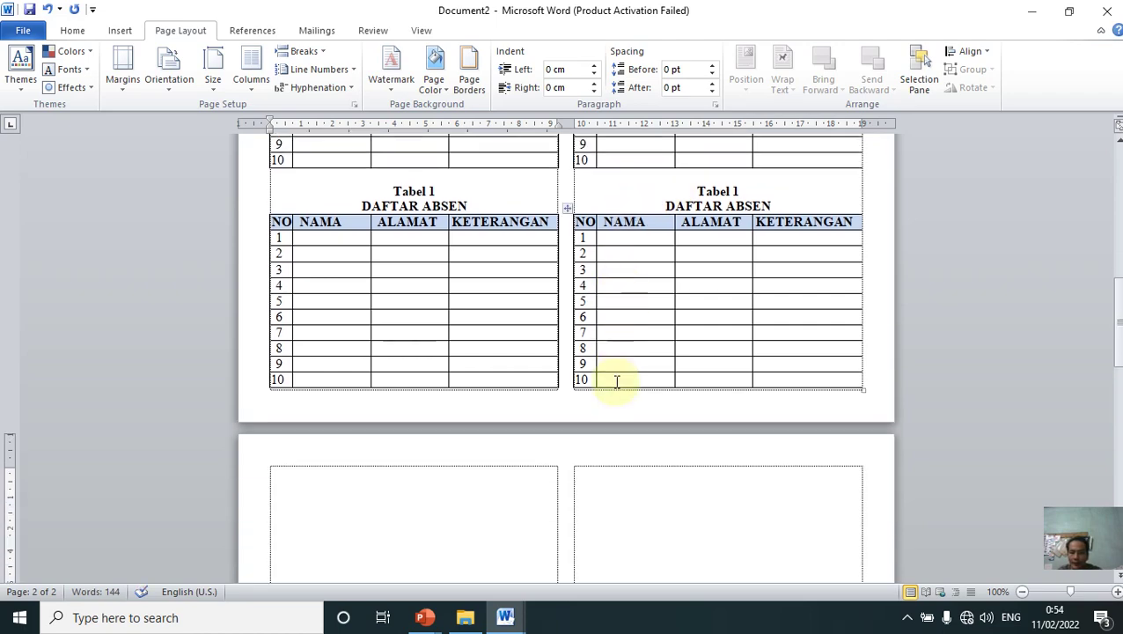
pyautogui.scroll(-4, 528, 391)
pyautogui.scroll(5, 476, 384)
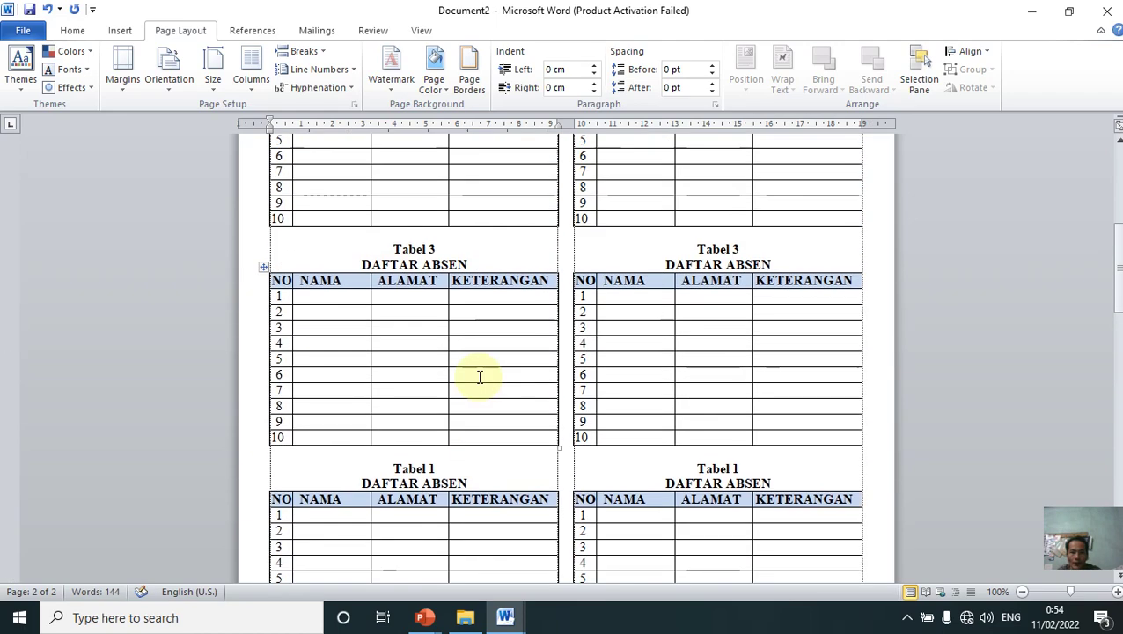
pyautogui.scroll(5, 476, 378)
pyautogui.scroll(3, 476, 376)
# Step: Review the two columns of tables, then open the print preview with Ctrl+P
pyautogui.click(704, 186)
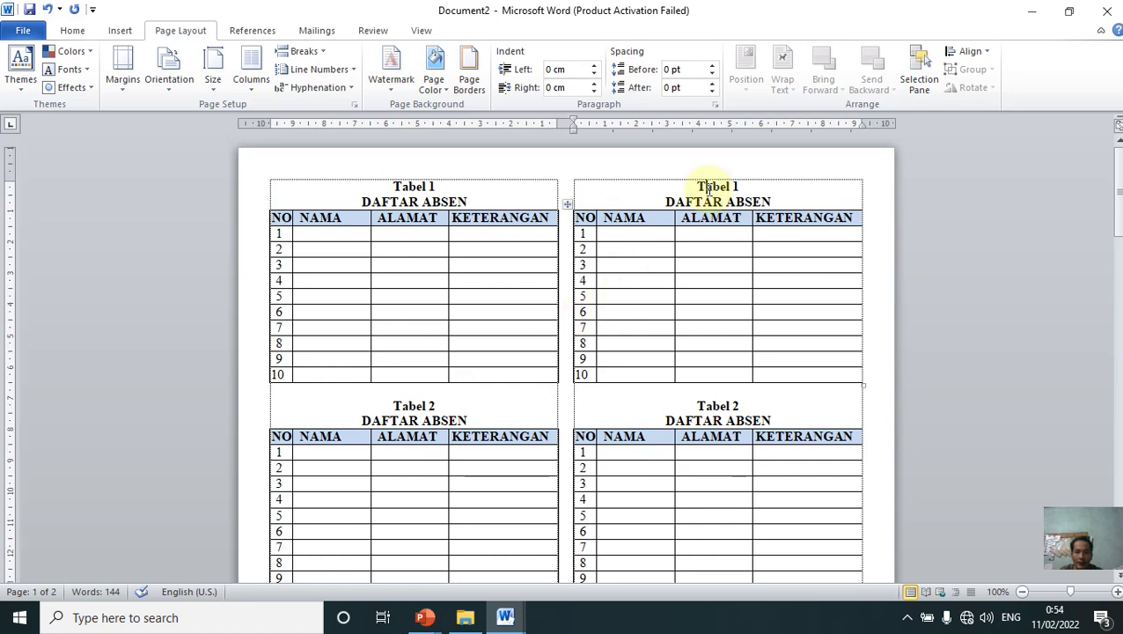
pyautogui.scroll(7, 614, 275)
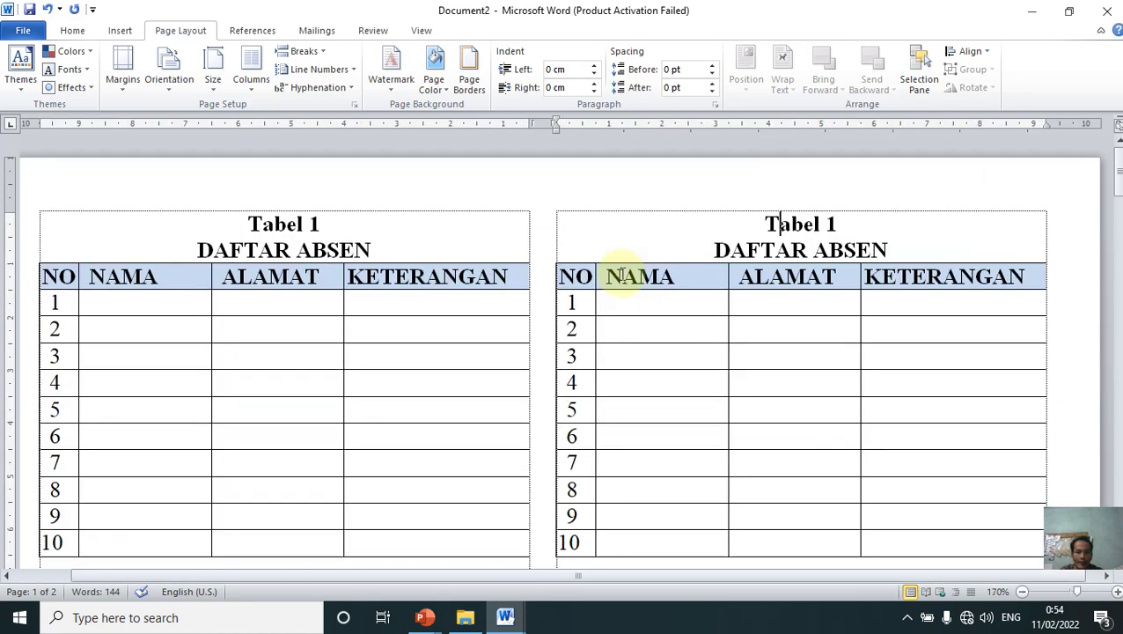
pyautogui.scroll(-1, 621, 275)
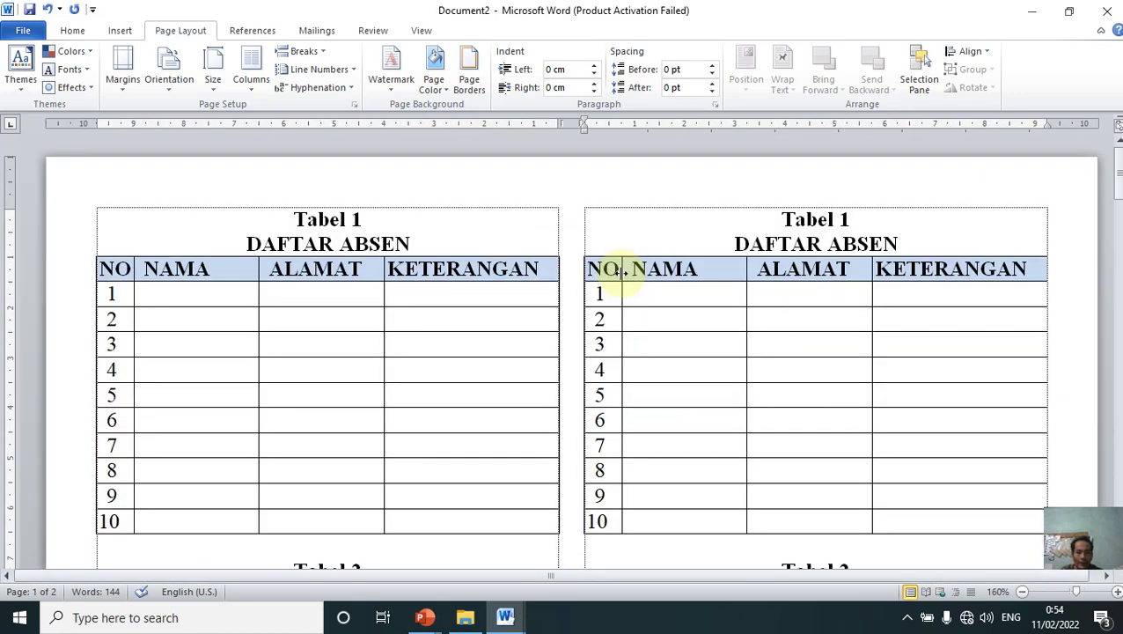
pyautogui.scroll(-2, 620, 276)
pyautogui.scroll(-2, 621, 281)
pyautogui.scroll(-3, 622, 283)
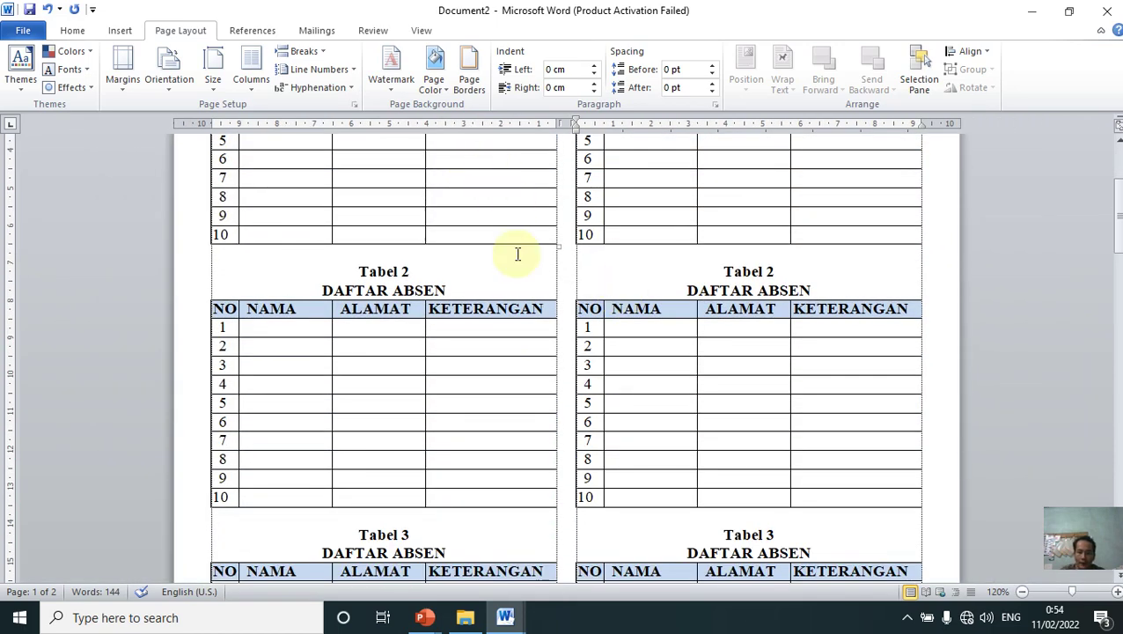
pyautogui.hotkey('ctrl', 'p')
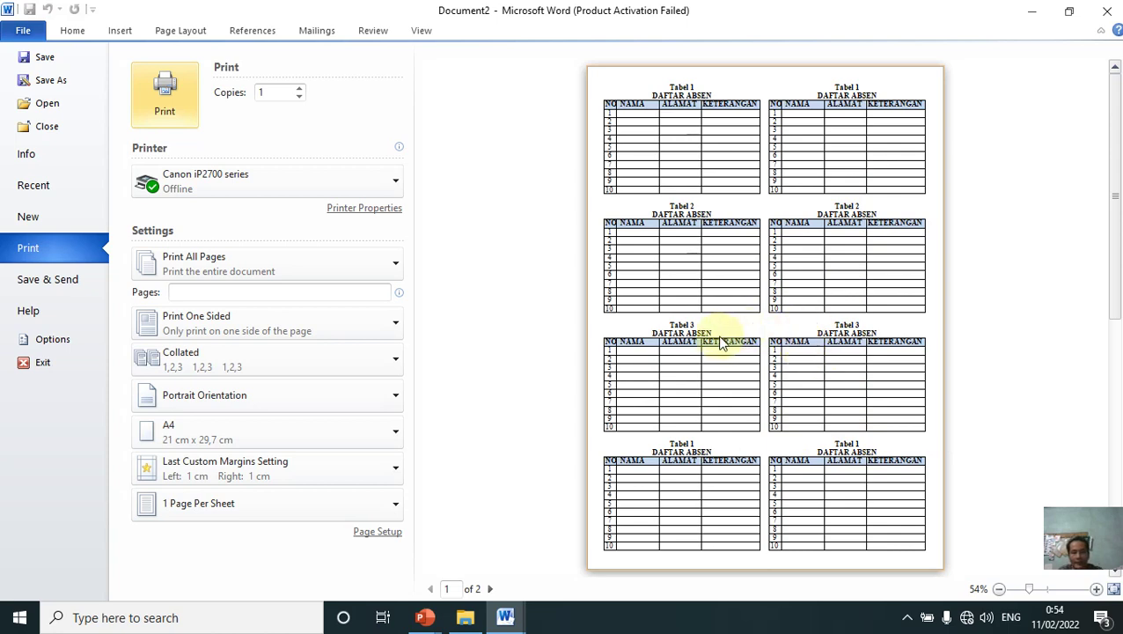
# Step: Leave print preview with Esc and put the caret back in the Tabel 1 and DAFTAR ABSEN titles
pyautogui.press('Escape')
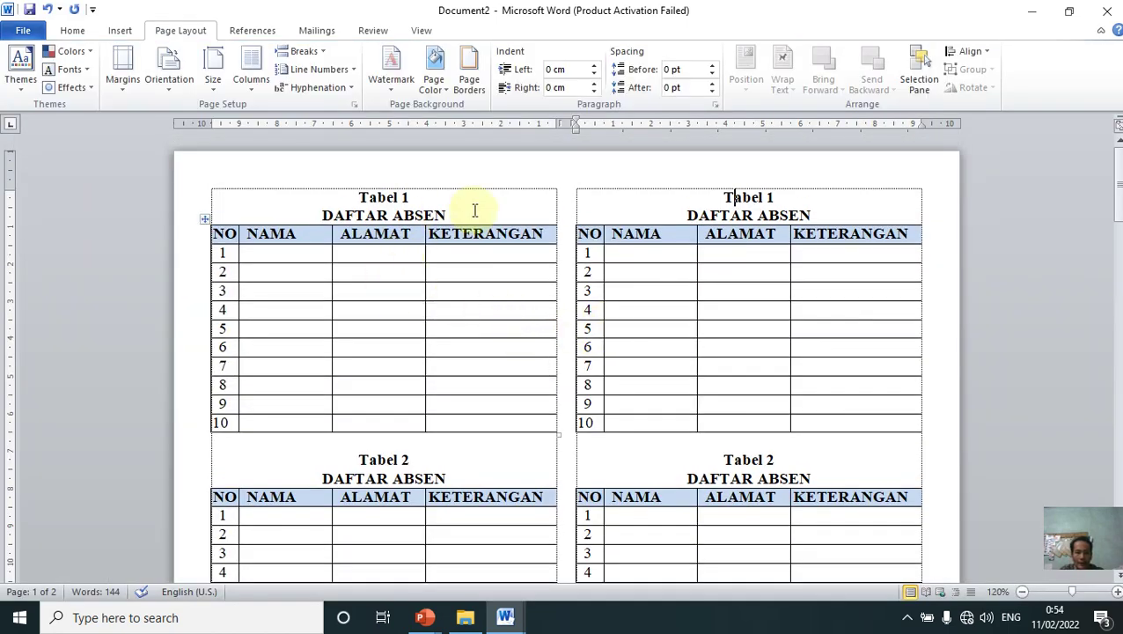
pyautogui.click(471, 212)
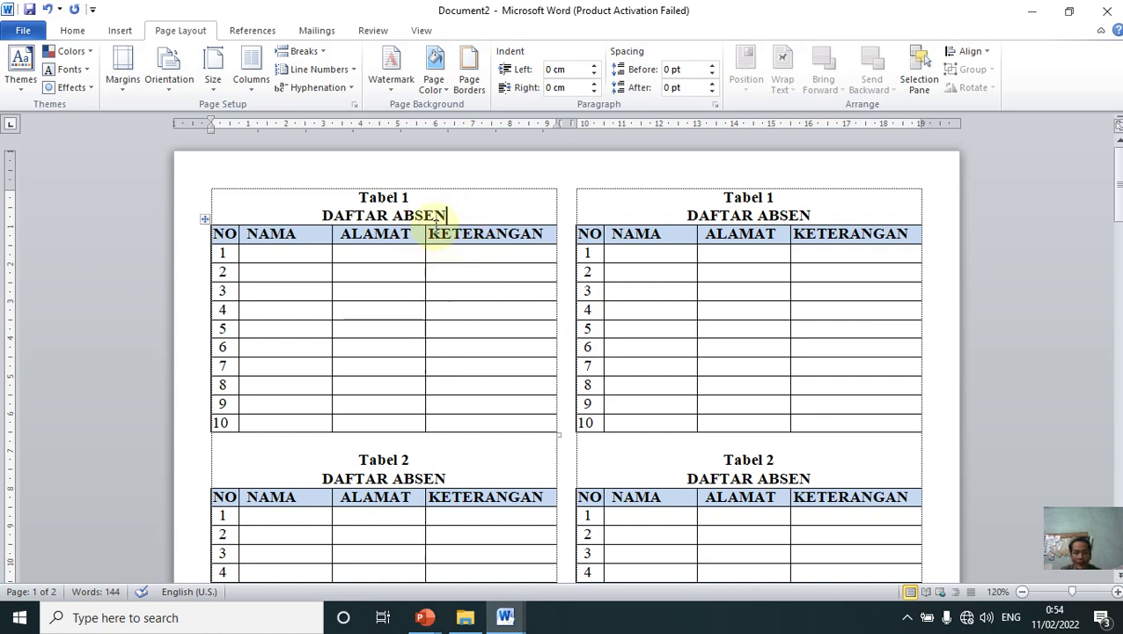
pyautogui.click(418, 196)
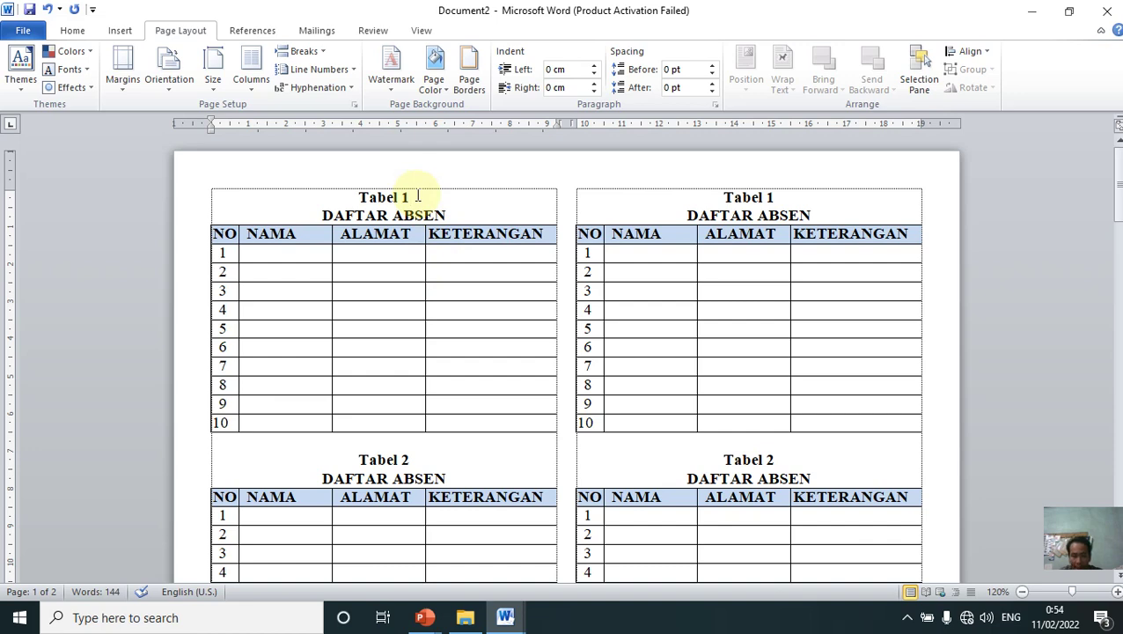
pyautogui.click(447, 209)
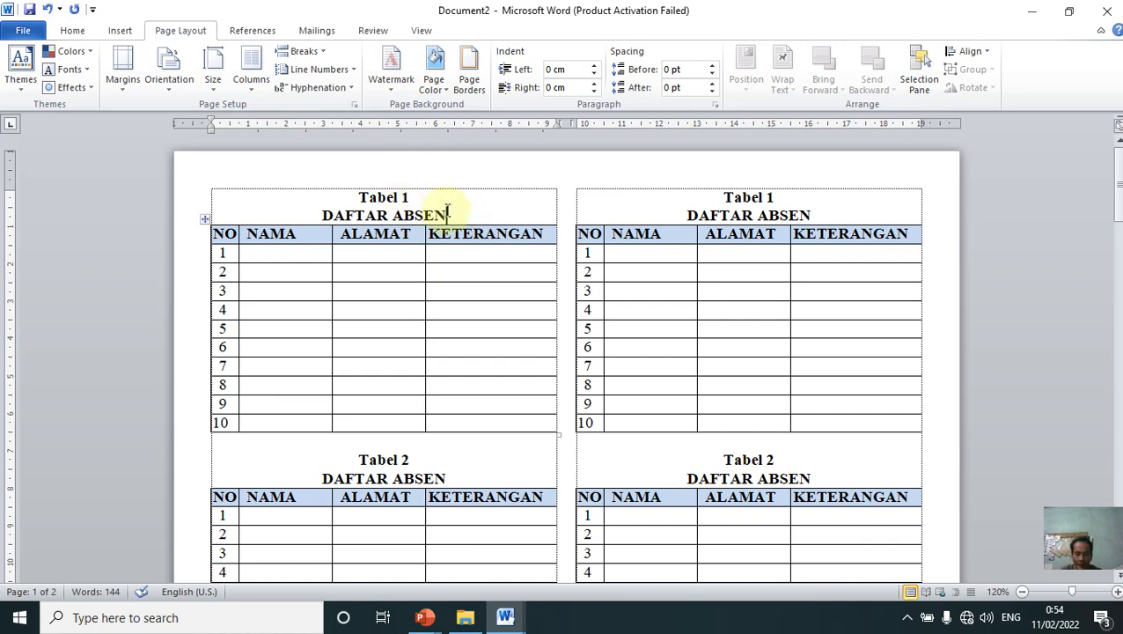